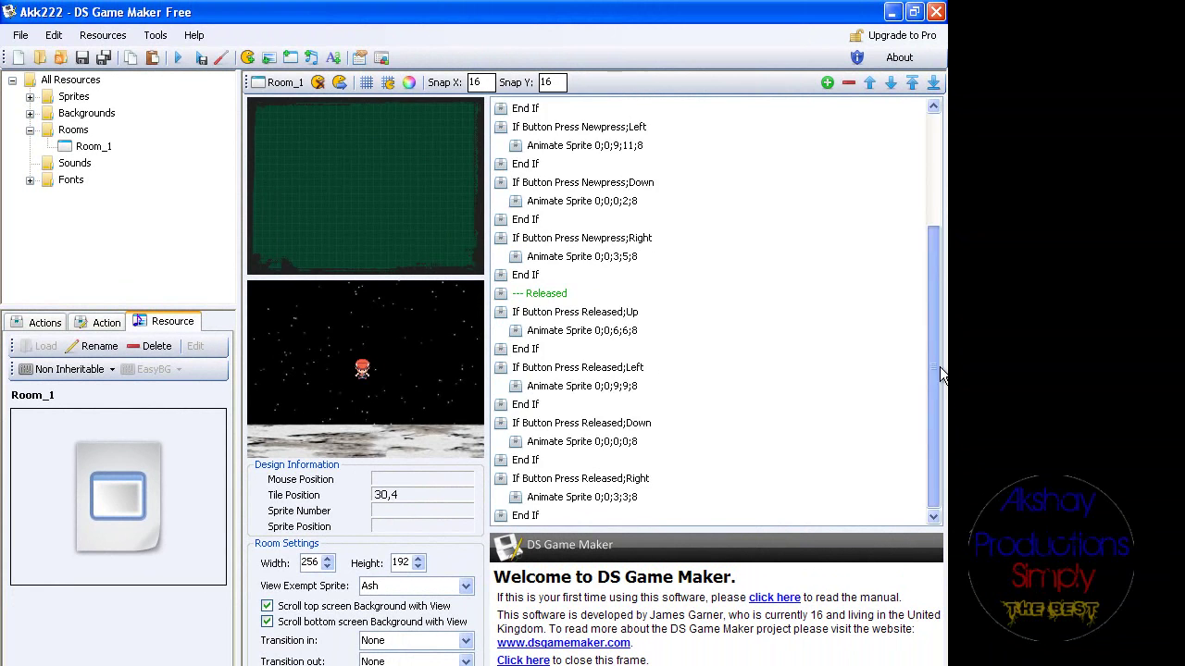
- Examine Room_1's button-press and button-release animation actions and the character sprite on the bottom screen
scroll(1173, 153, "up", 3)
left_click(940, 428)
left_click(931, 176)
left_click(932, 435)
left_click(933, 176)
left_click(931, 435)
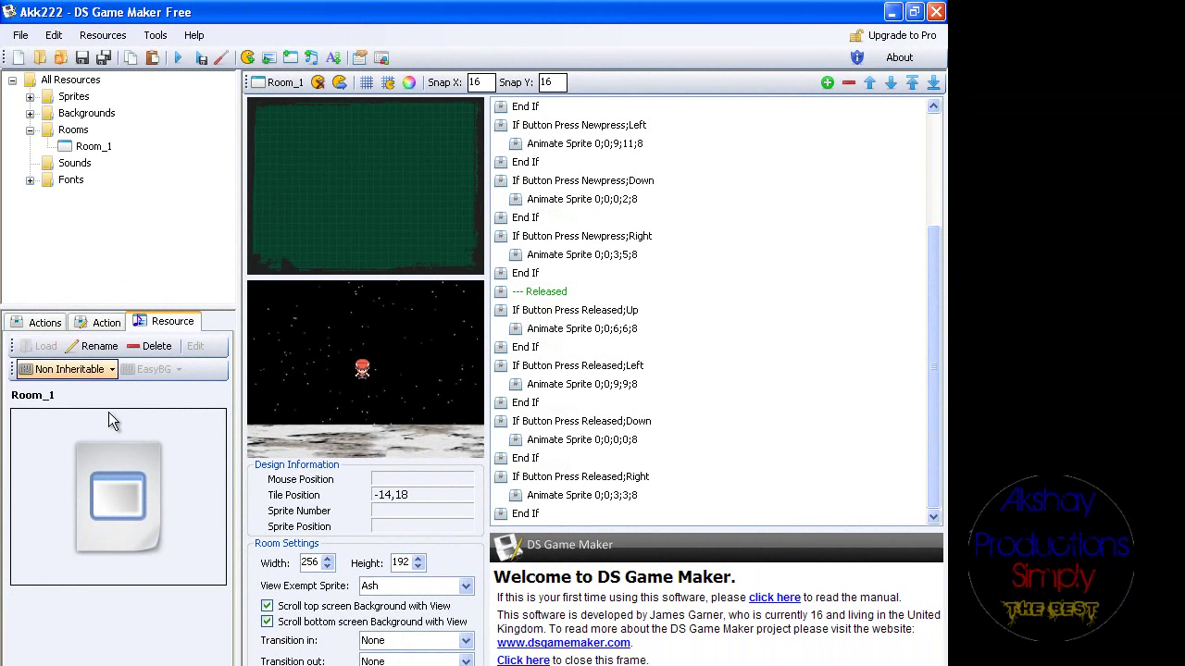
left_click(367, 371)
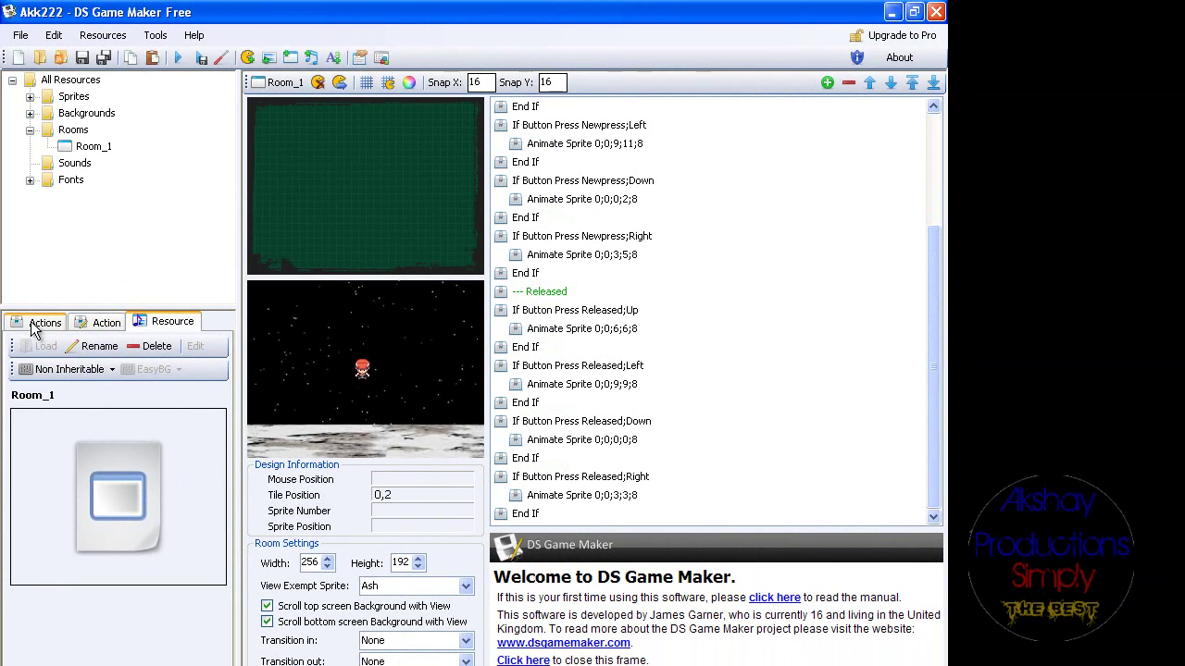
- Add a new sprite, opening its image for editing, and place it near the lower-right corner of Room_1's bottom screen
left_click(247, 58)
left_click(108, 132)
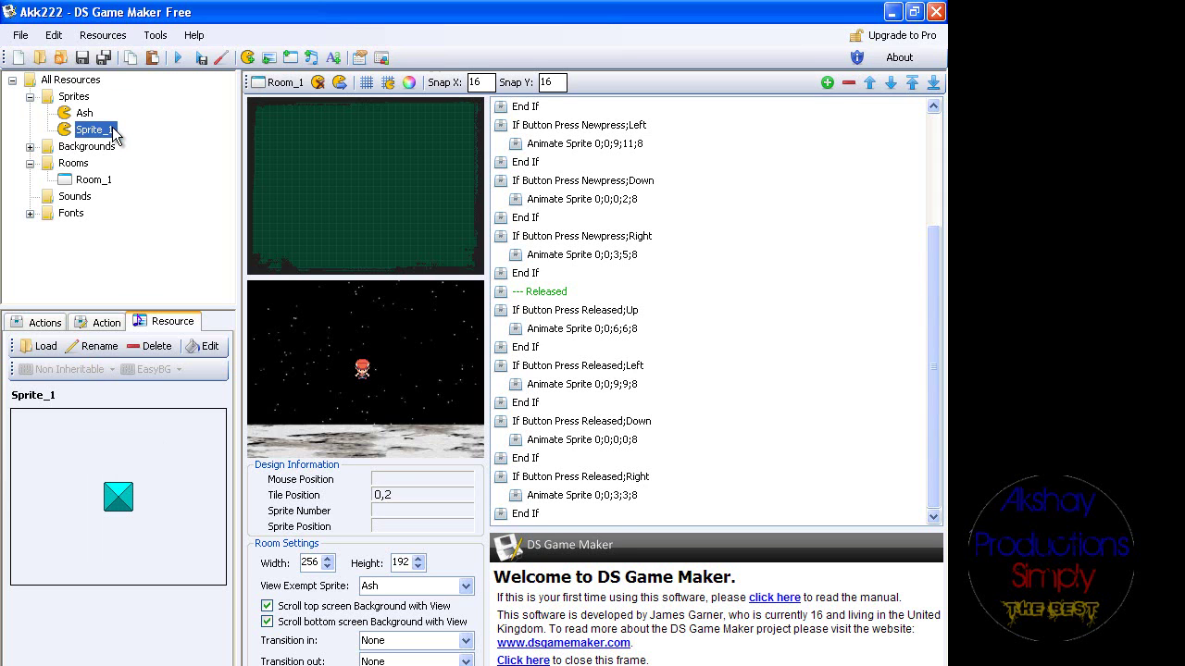
left_click(207, 351)
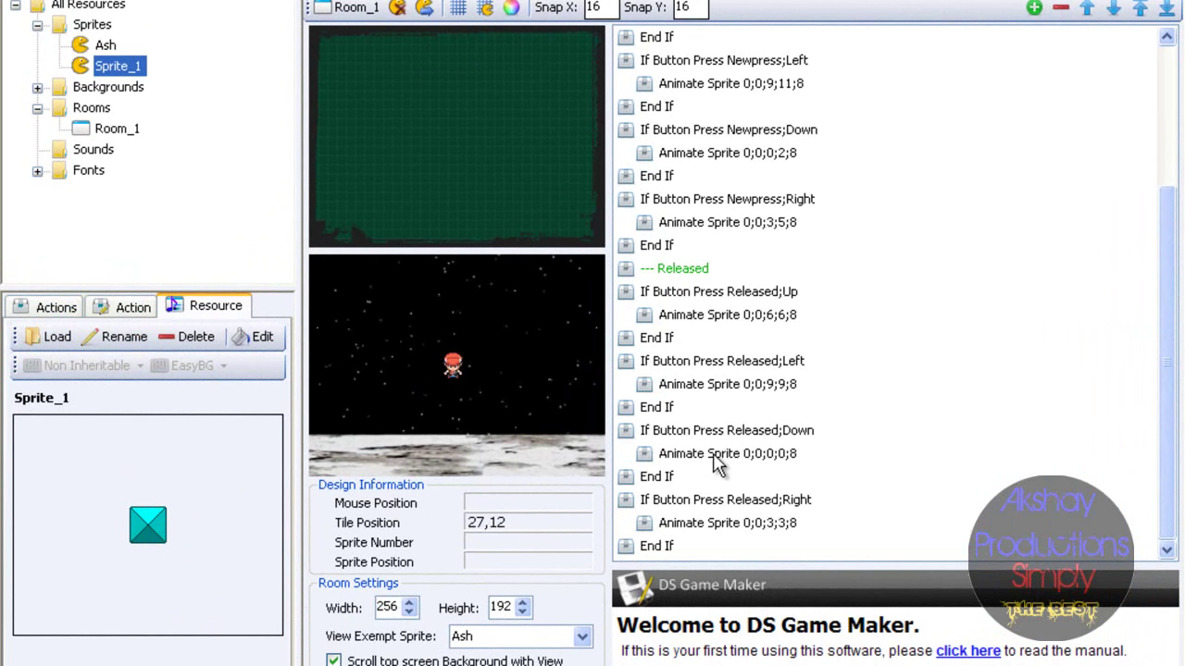
left_click(553, 424)
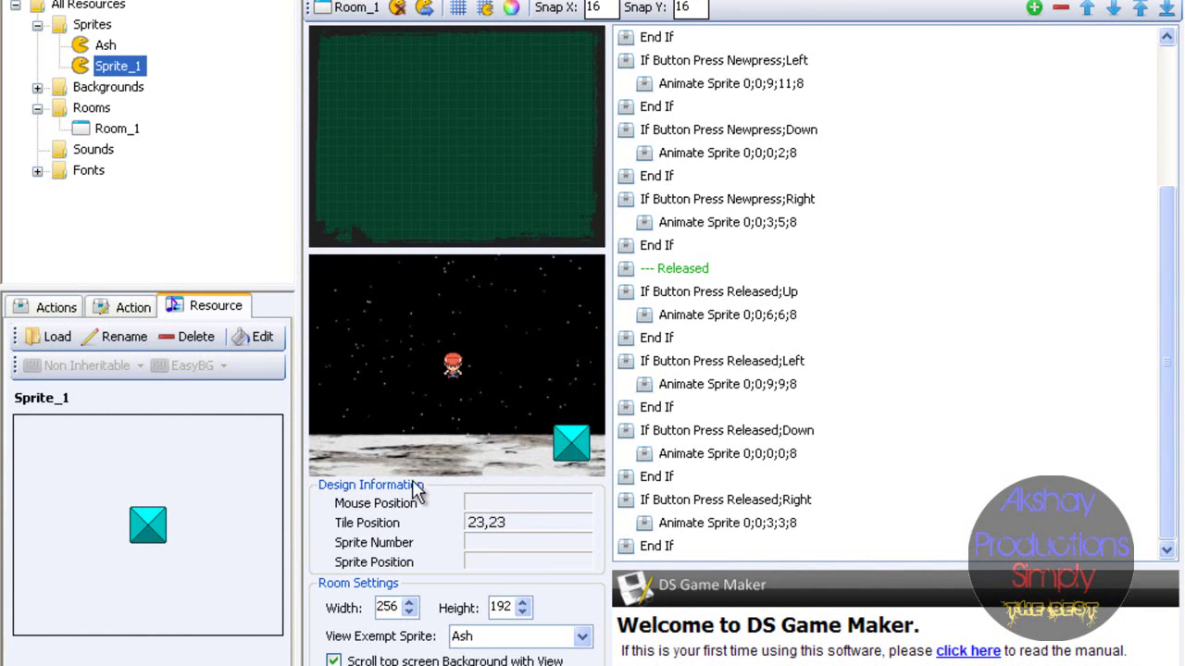
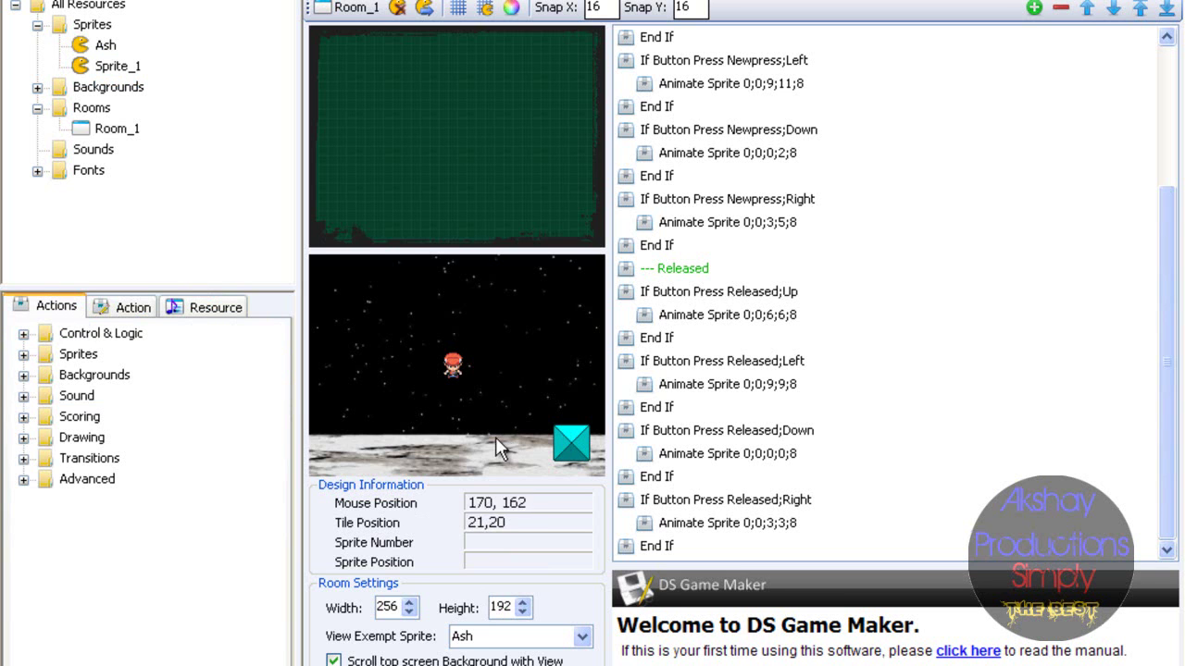
- Append an If Sprite Touched action for sprite number 1 to Room_1's action list
left_click(25, 355)
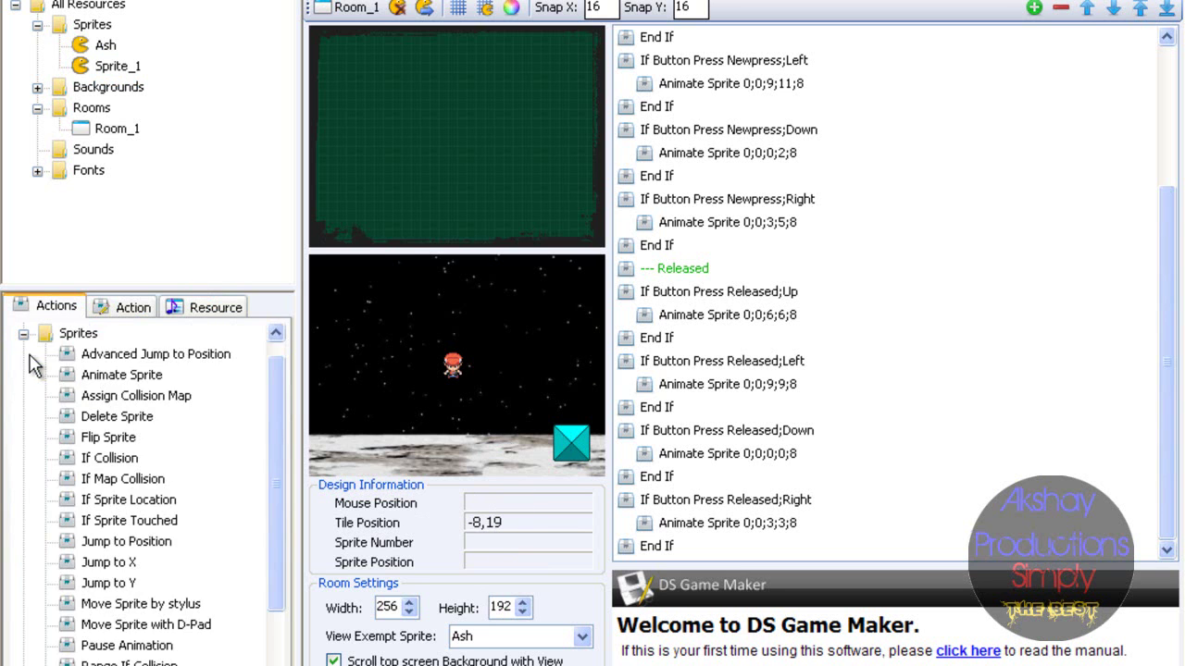
left_click(155, 524)
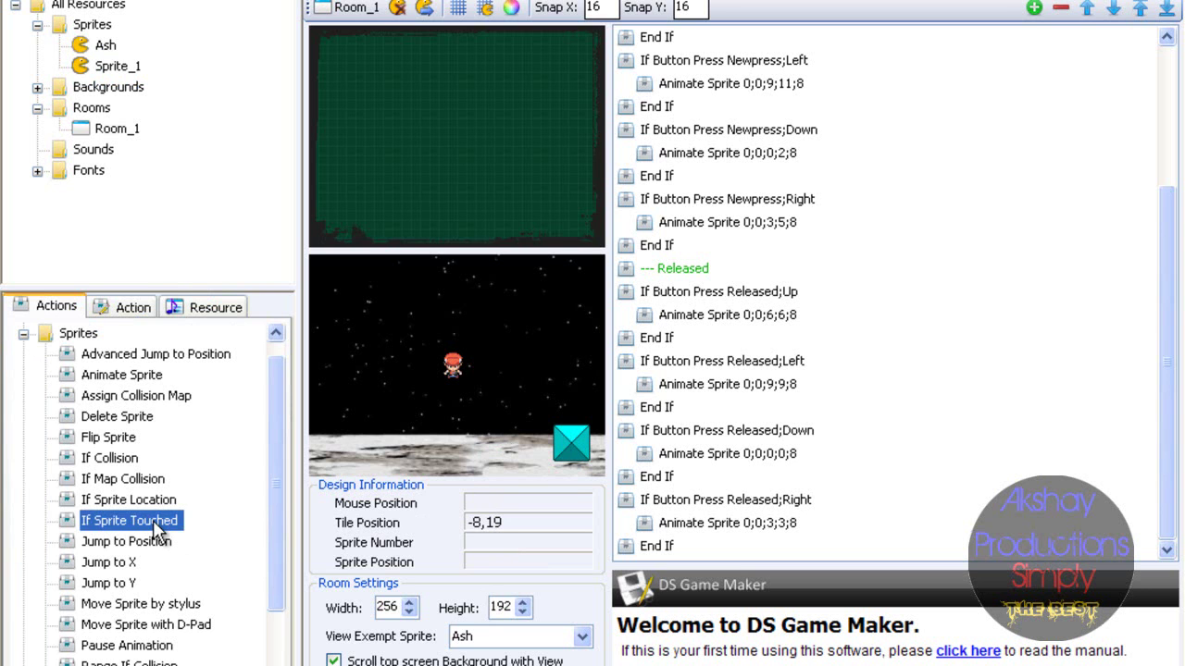
double_click(155, 524)
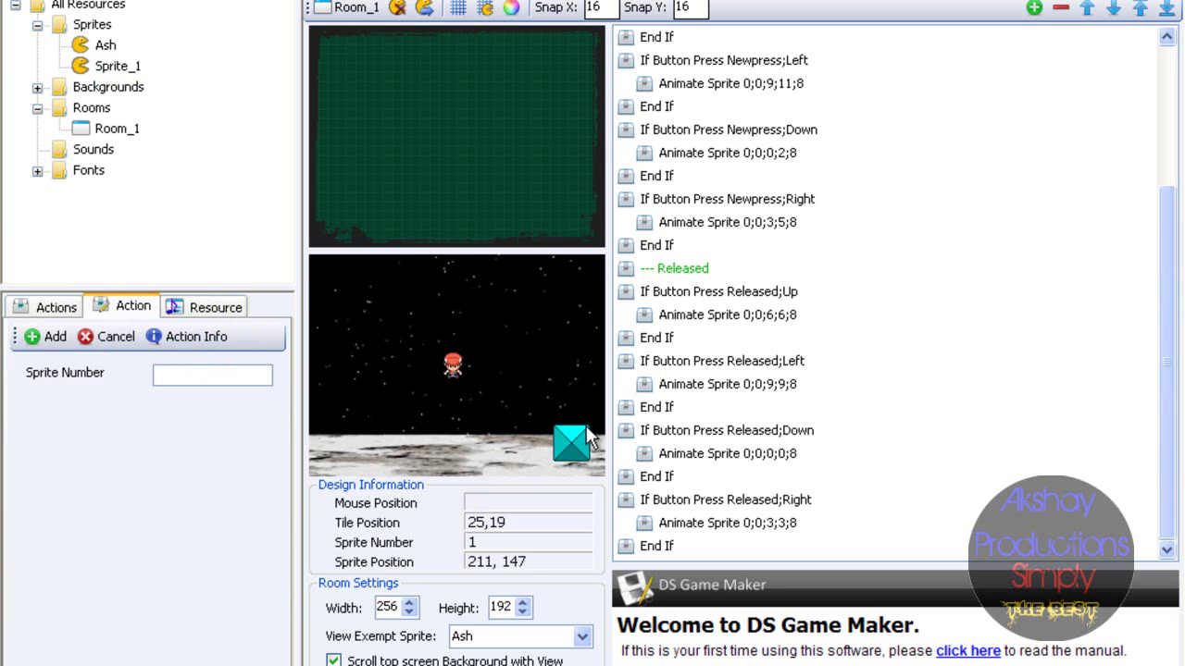
type("1")
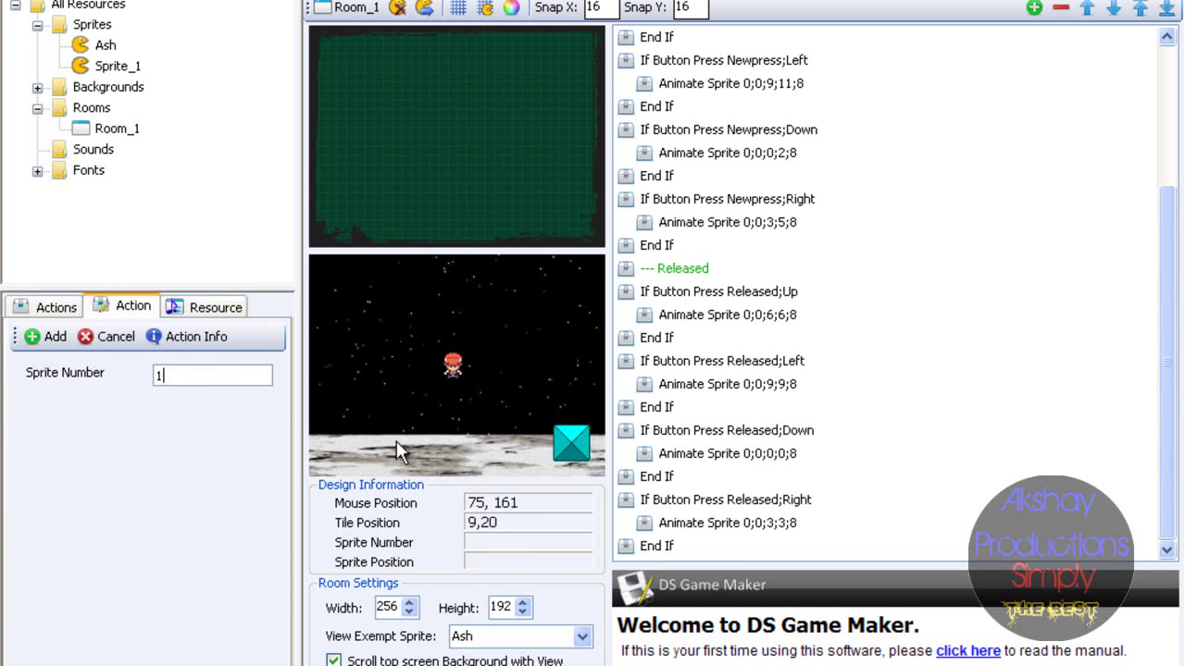
left_click(53, 336)
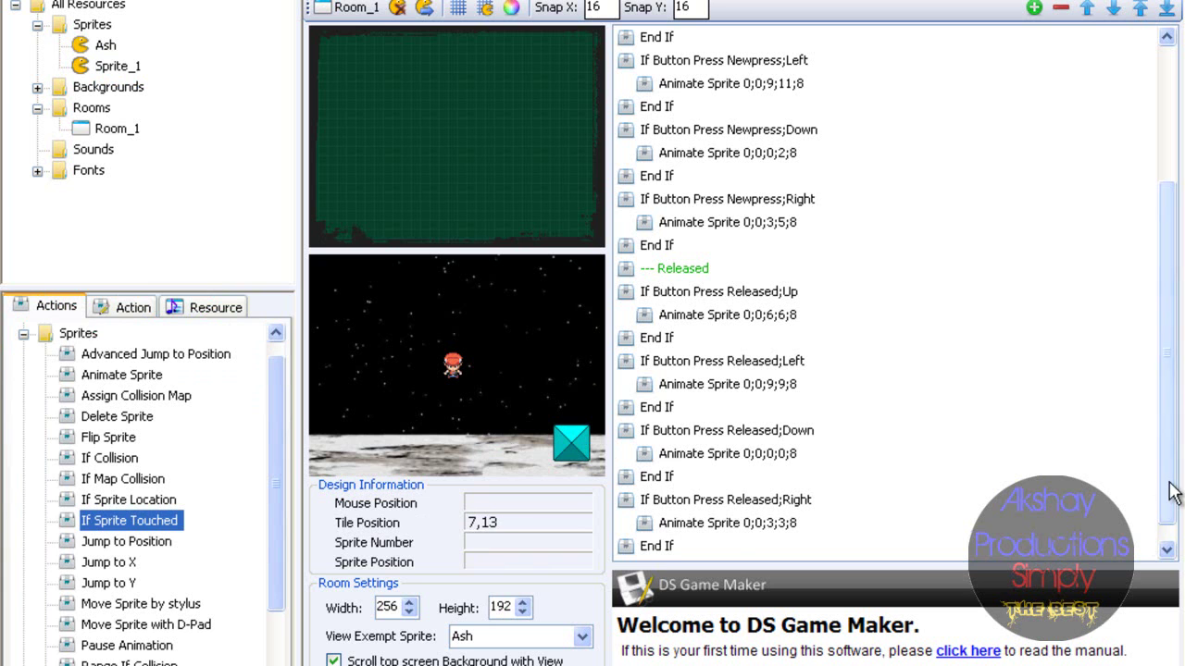
left_click(1166, 549)
- Look up the Switch Room action's available rooms and add a second room to the project
left_click_drag(272, 547, 274, 662)
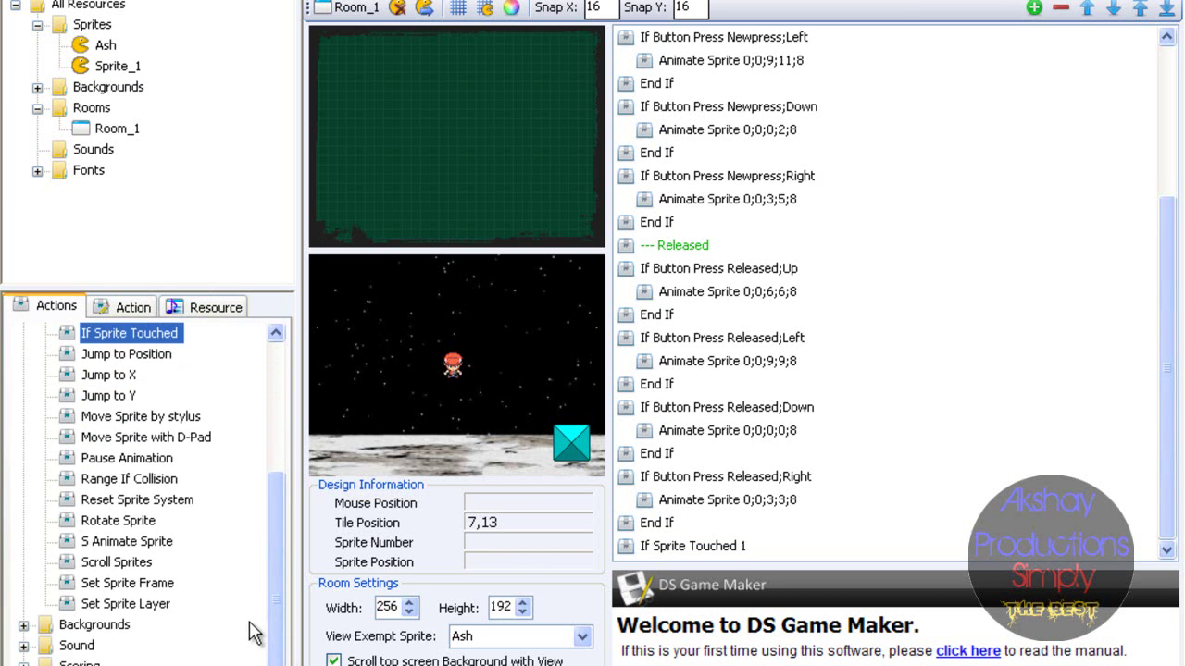
left_click_drag(284, 618, 275, 470)
left_click(23, 333)
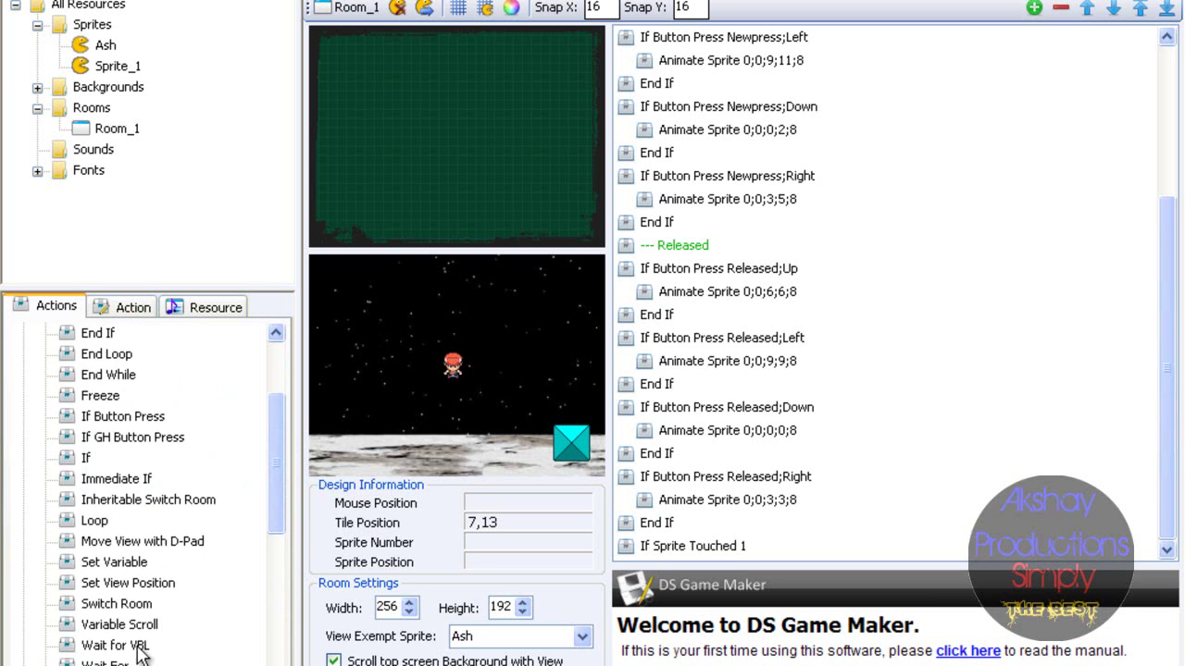
double_click(102, 603)
left_click(263, 376)
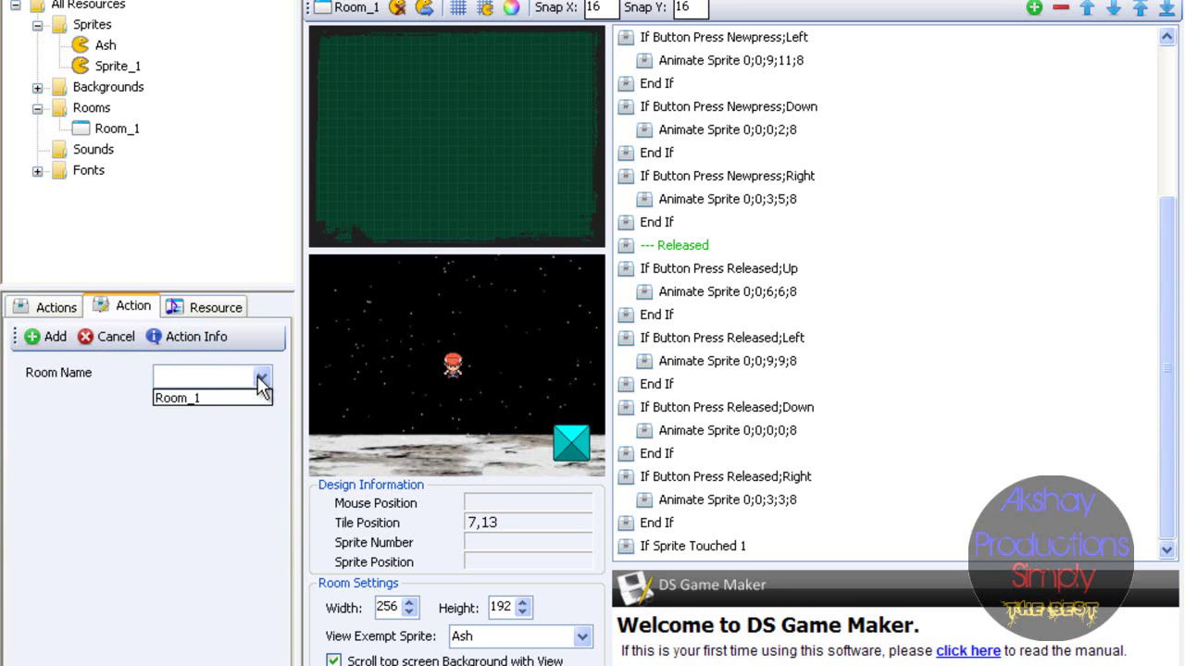
left_click(134, 428)
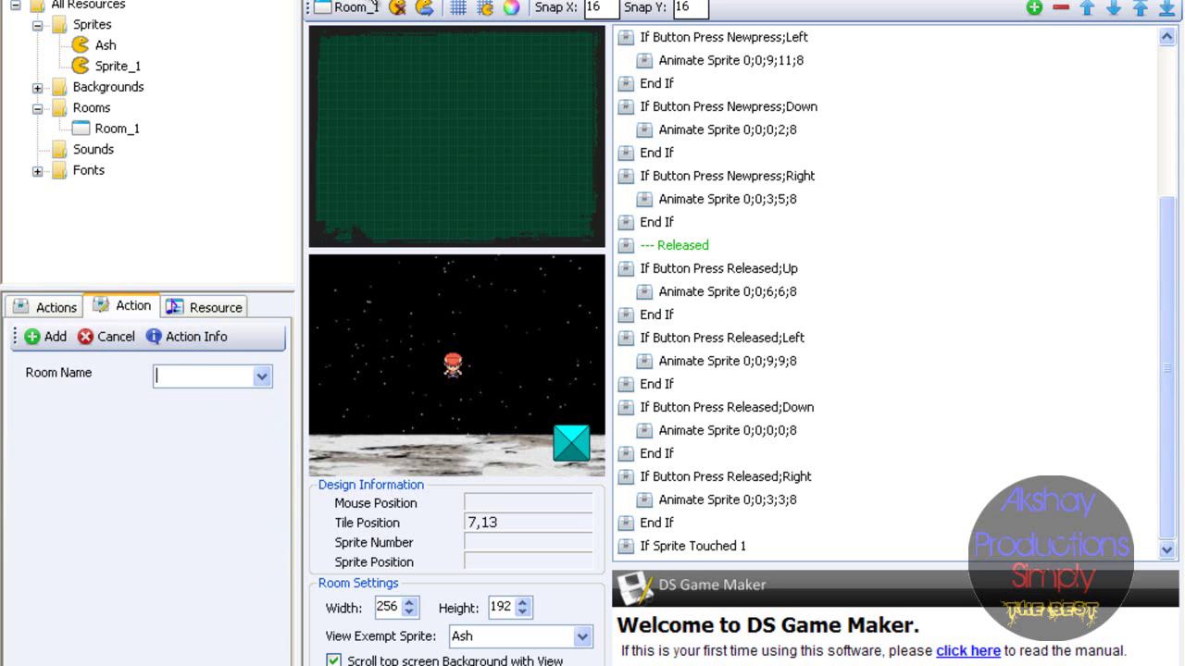
left_click(371, 3)
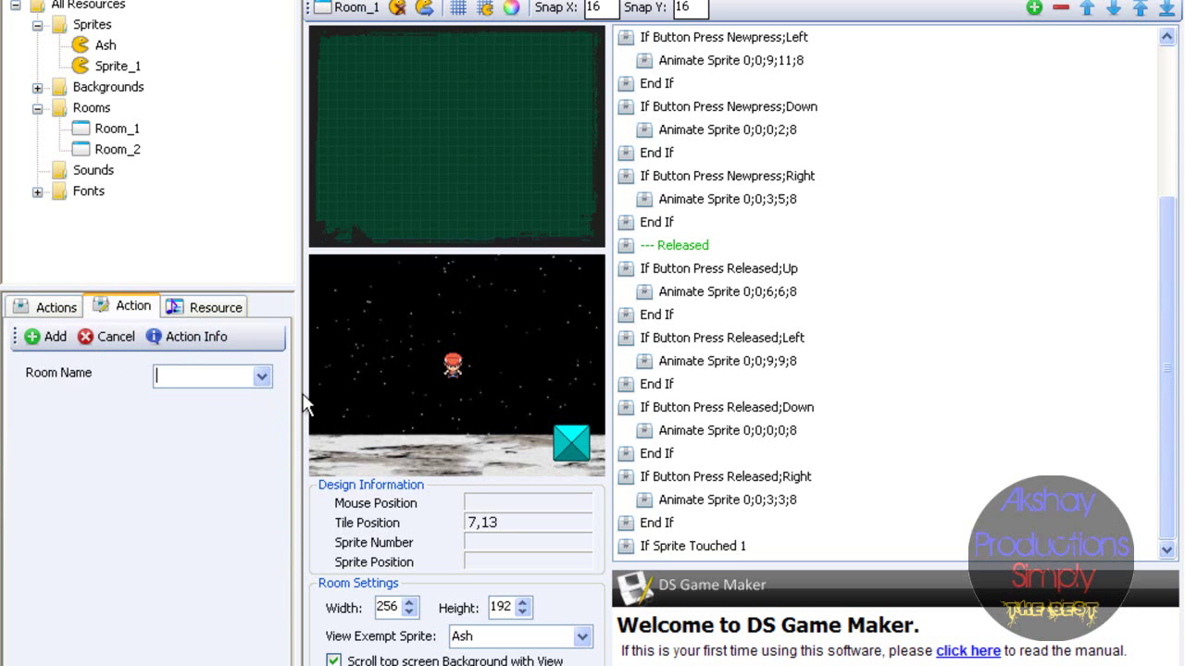
left_click(262, 376)
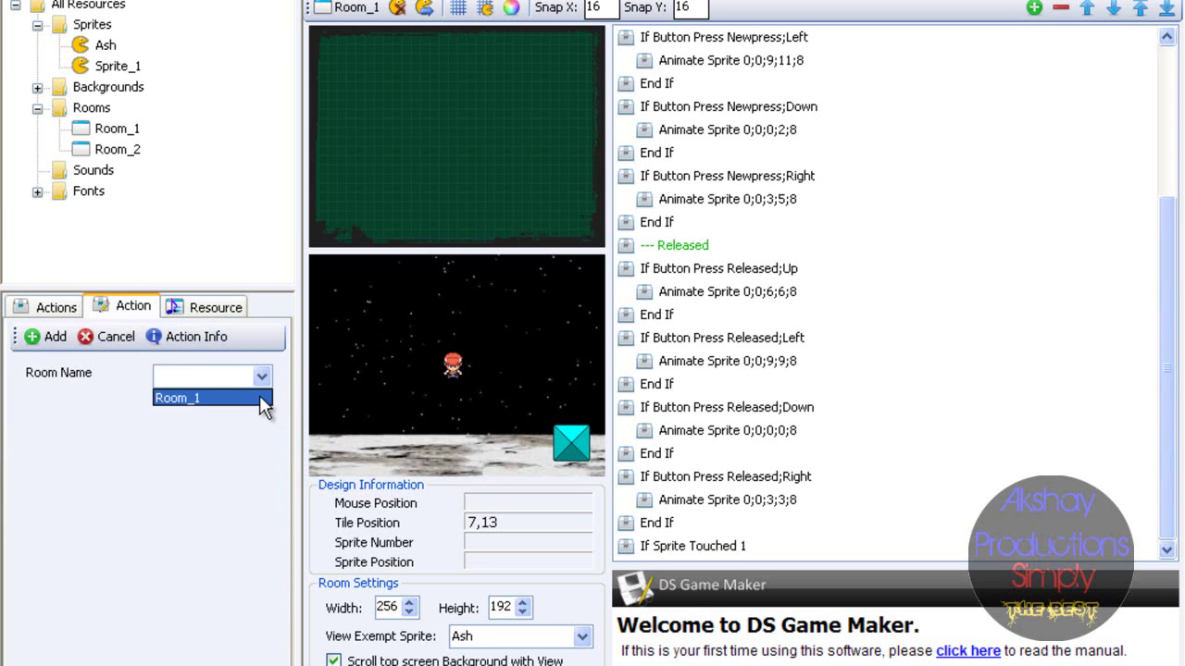
left_click(45, 399)
left_click(56, 309)
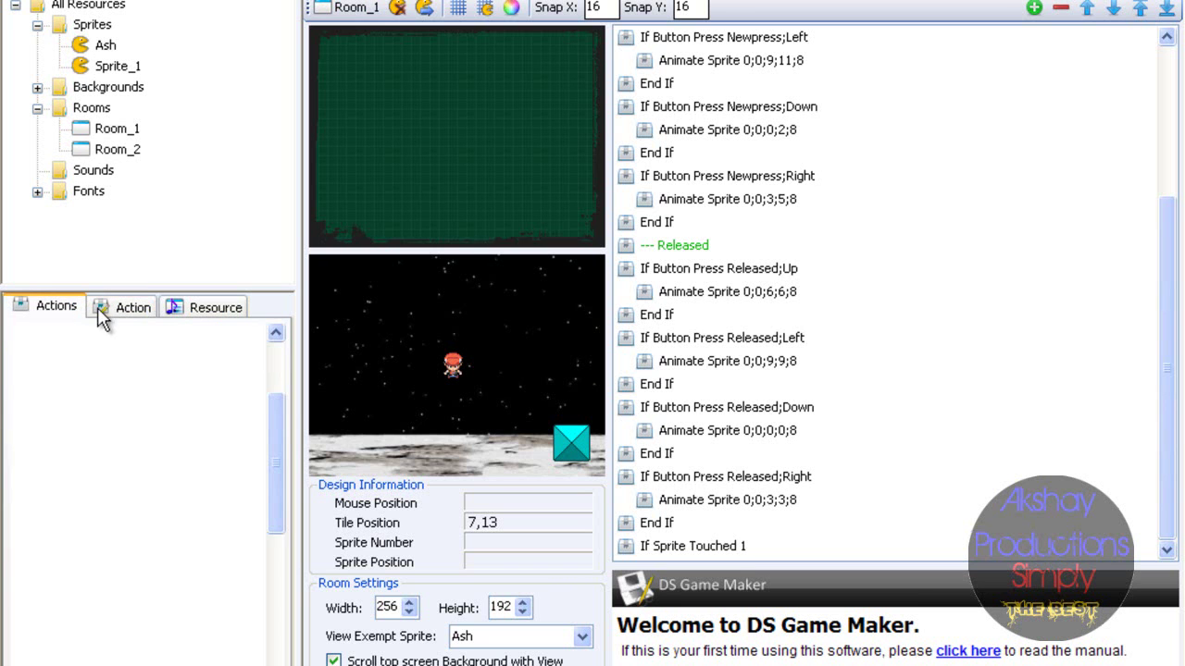
left_click(123, 313)
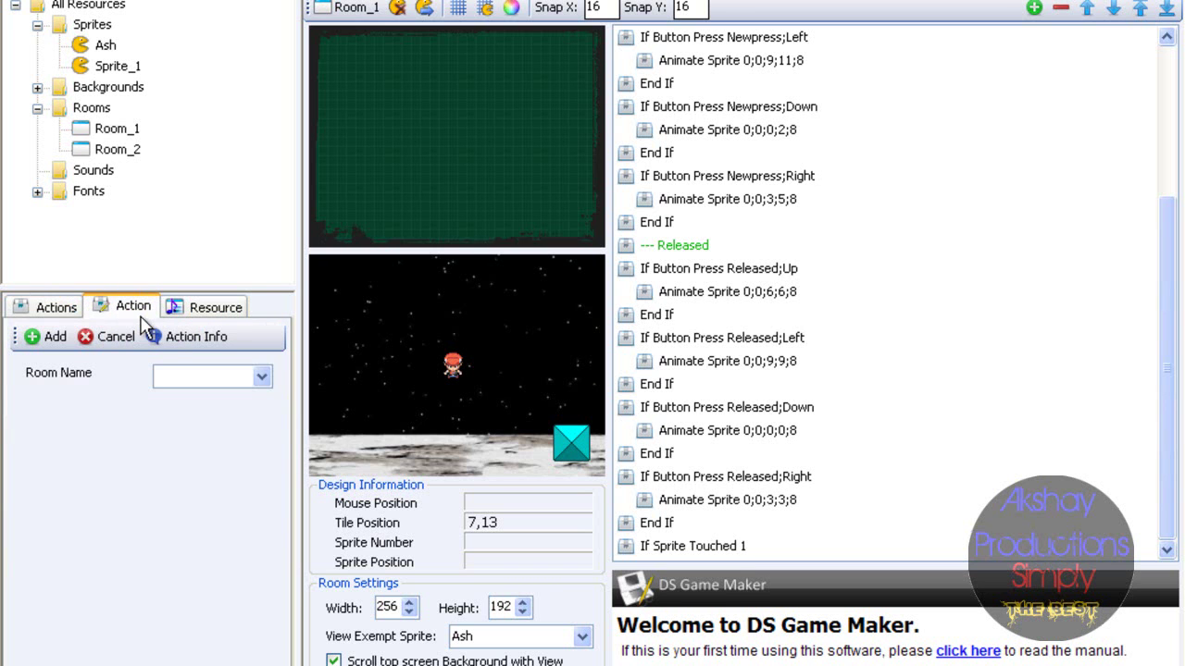
left_click(262, 380)
left_click(23, 416)
- Append a Switch Room action targeting Room_2 under the sprite-touch condition
left_click(43, 319)
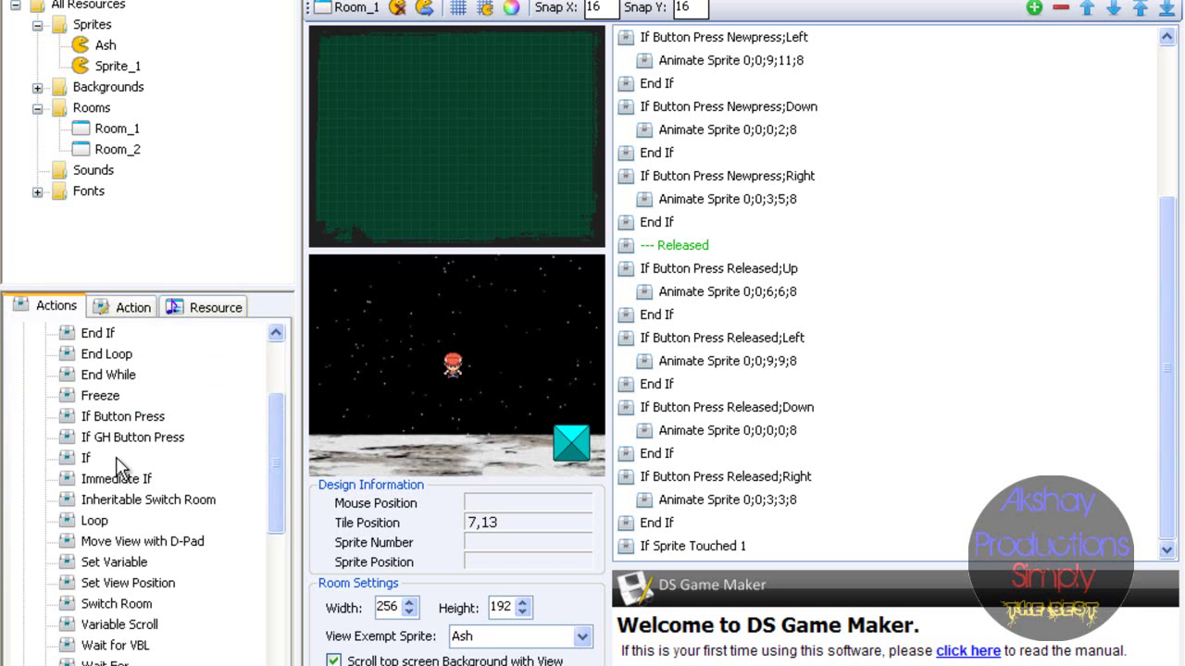
double_click(118, 602)
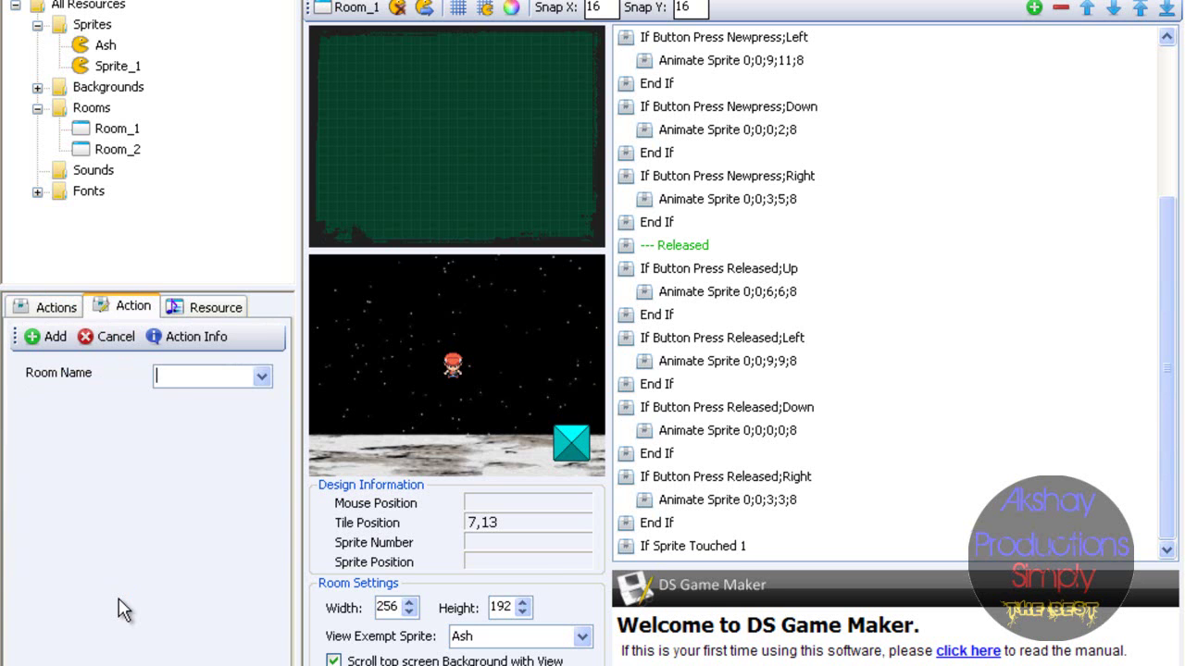
left_click(263, 373)
left_click(250, 413)
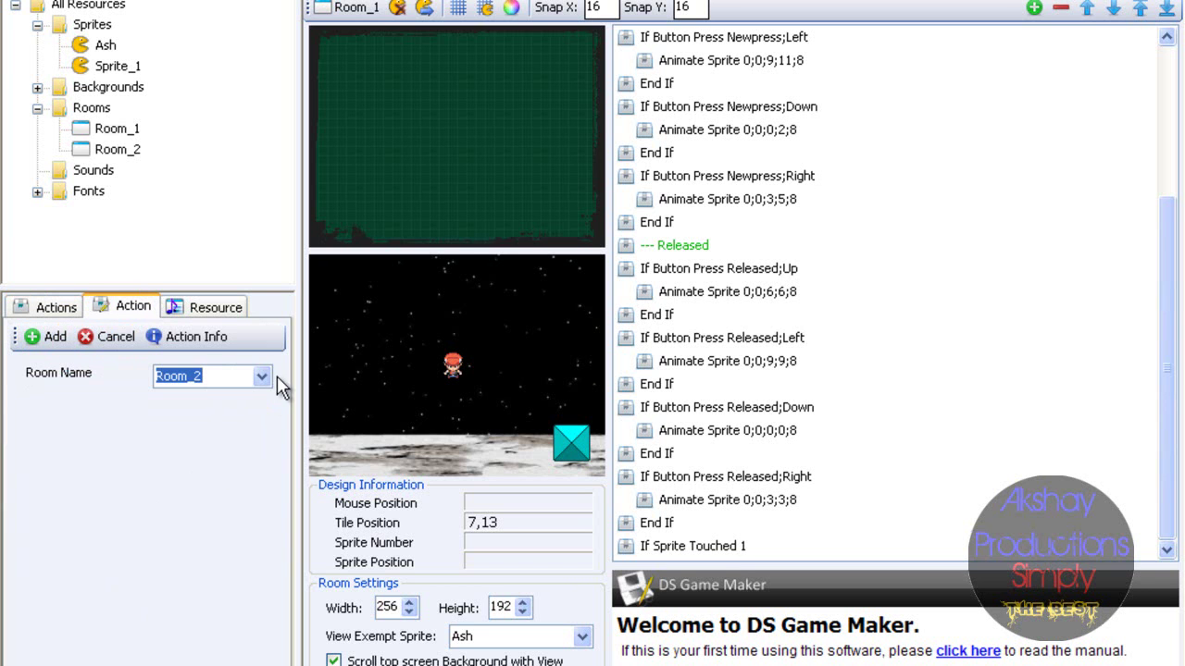
left_click(55, 337)
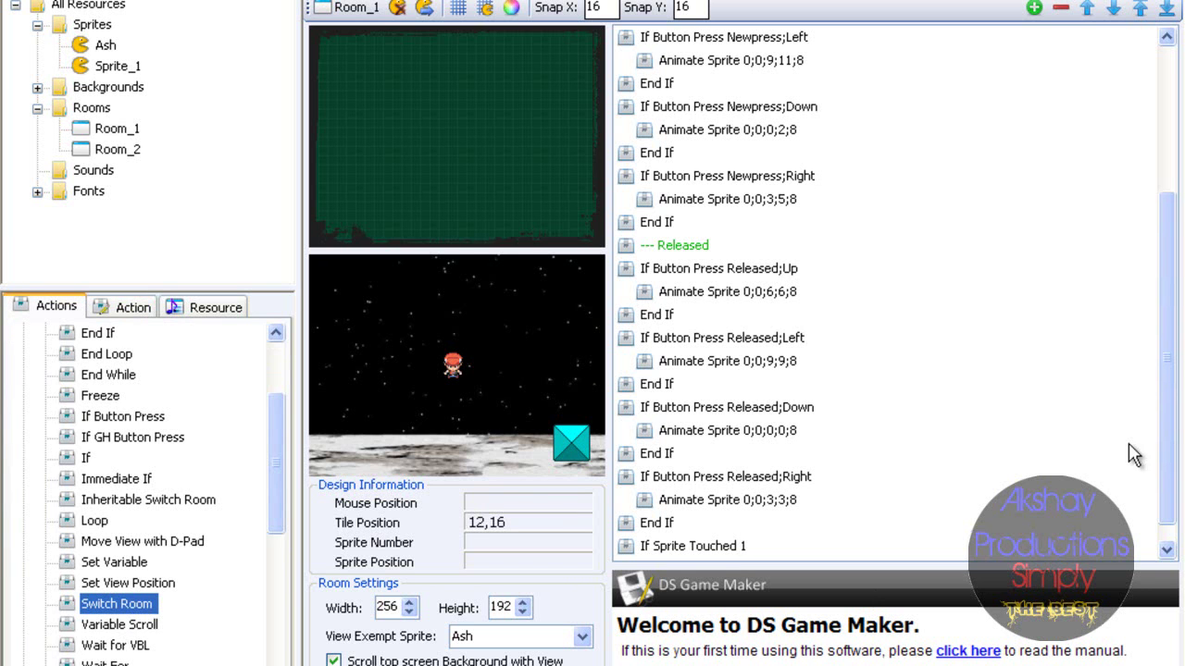
left_click_drag(1172, 416, 1180, 477)
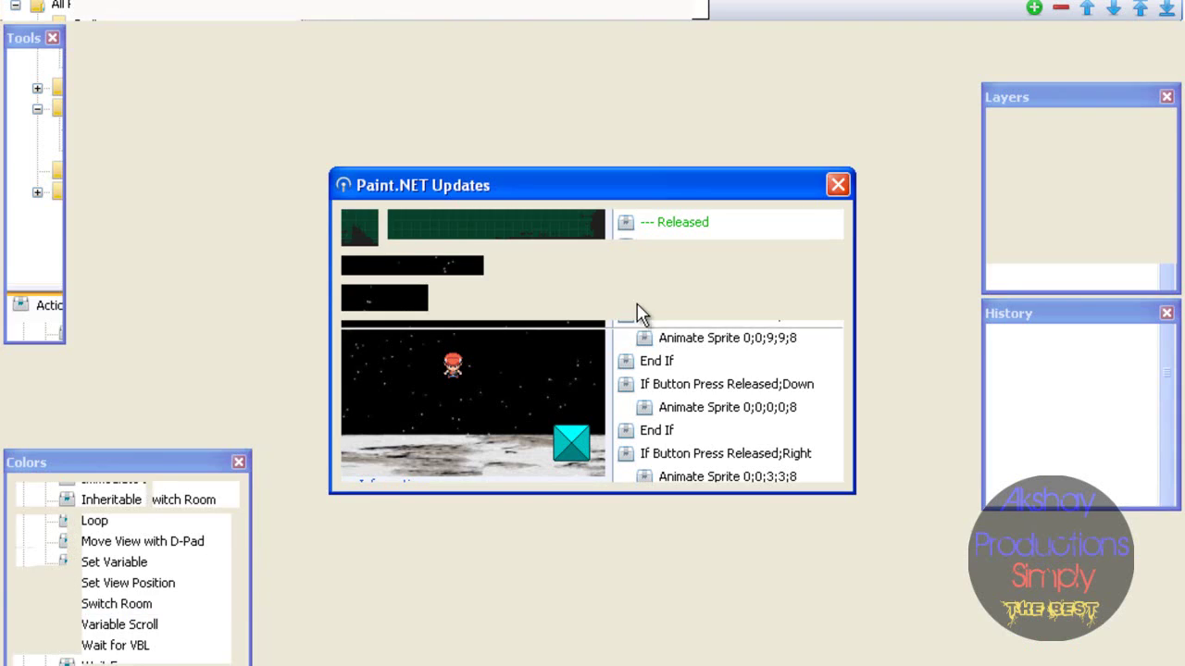
- Dismiss the Paint.NET updates window and end the sprite-touch condition with an End If action
left_click(838, 186)
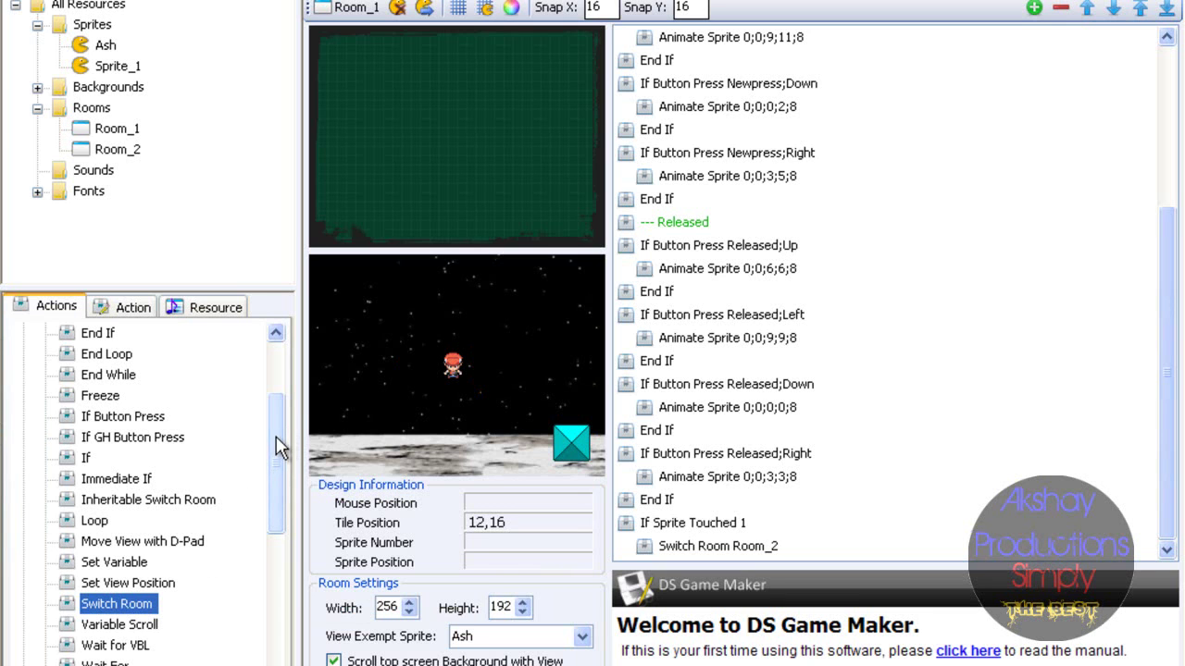
left_click(98, 334)
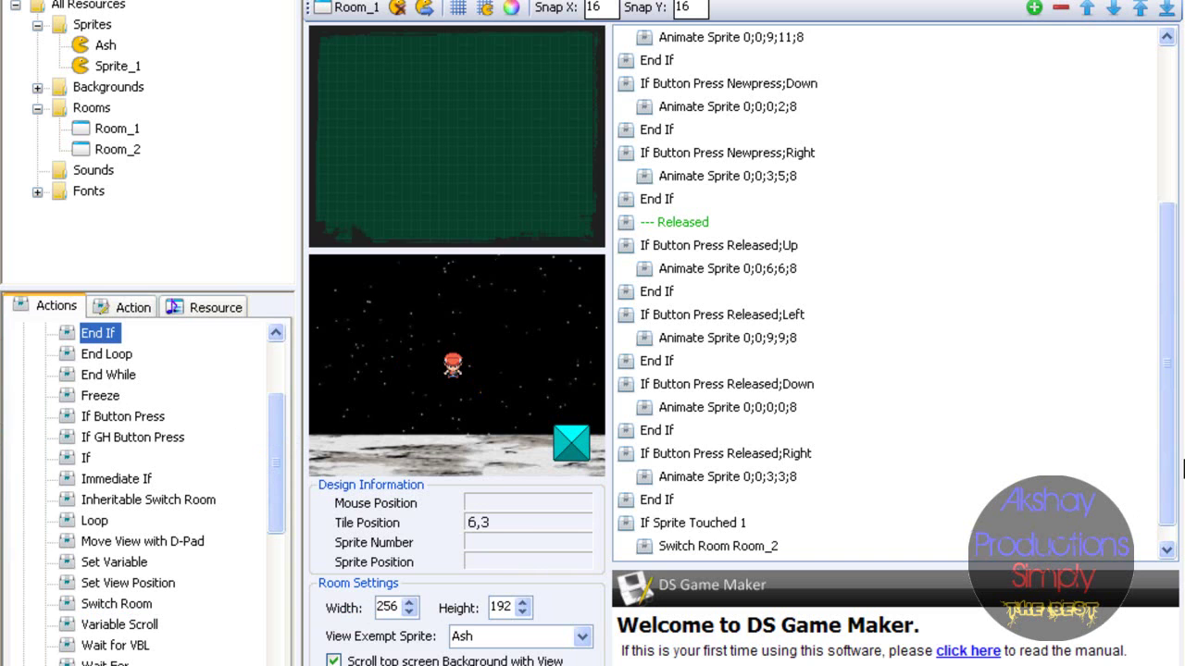
left_click_drag(1172, 460, 1177, 512)
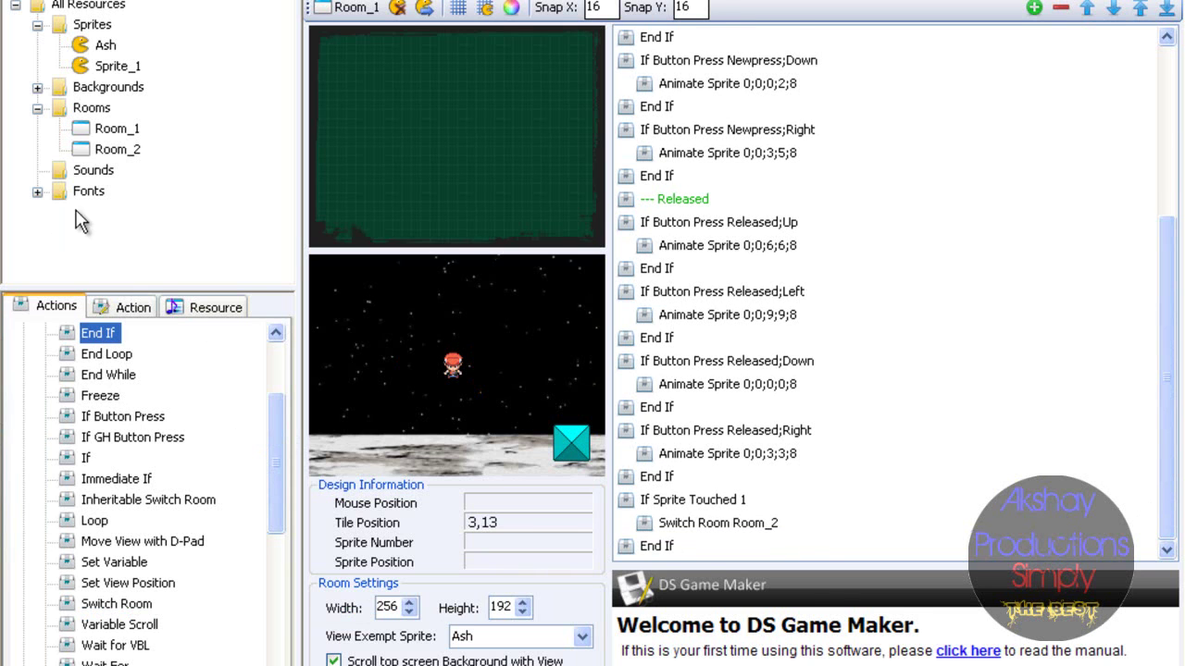
- Open Room_2 from the project's rooms to display its empty screens and action list
left_click(99, 138)
left_click(112, 154)
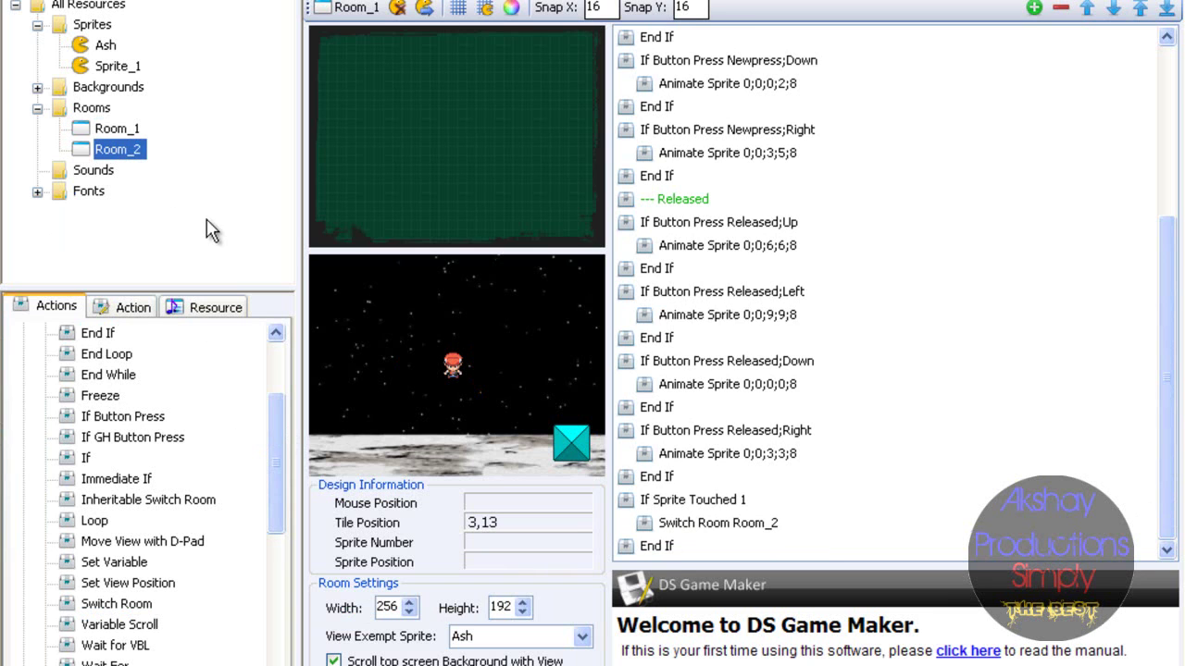
left_click(89, 463)
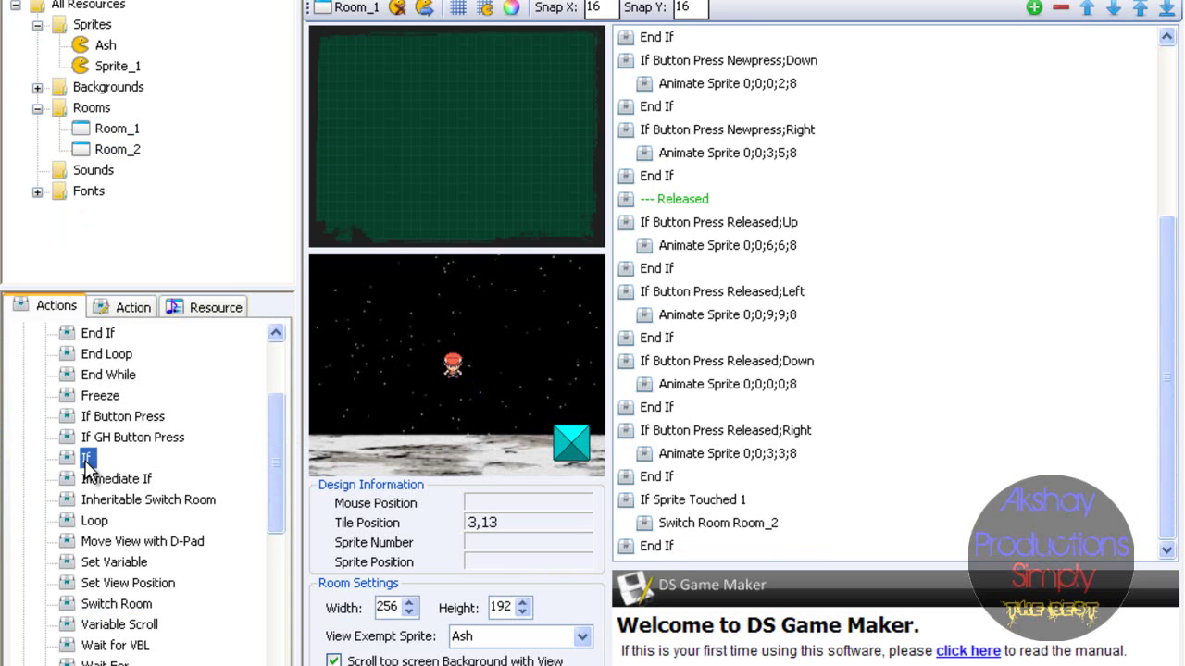
left_click(169, 213)
left_click(120, 130)
left_click(125, 151)
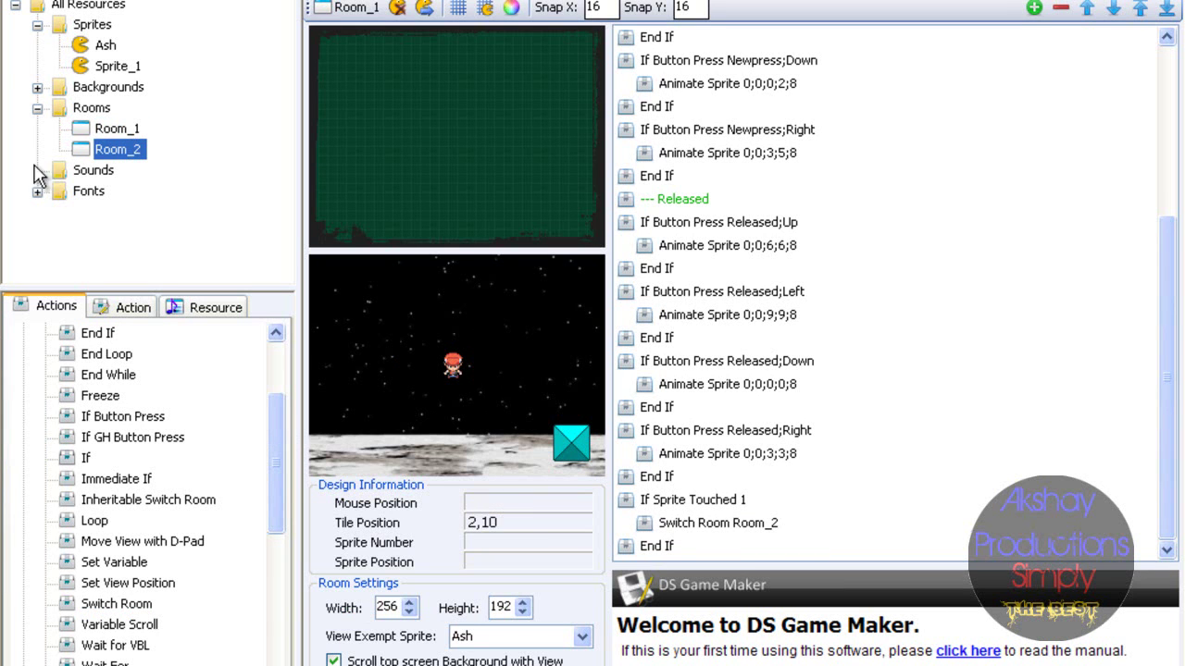
left_click(115, 129)
left_click(116, 153)
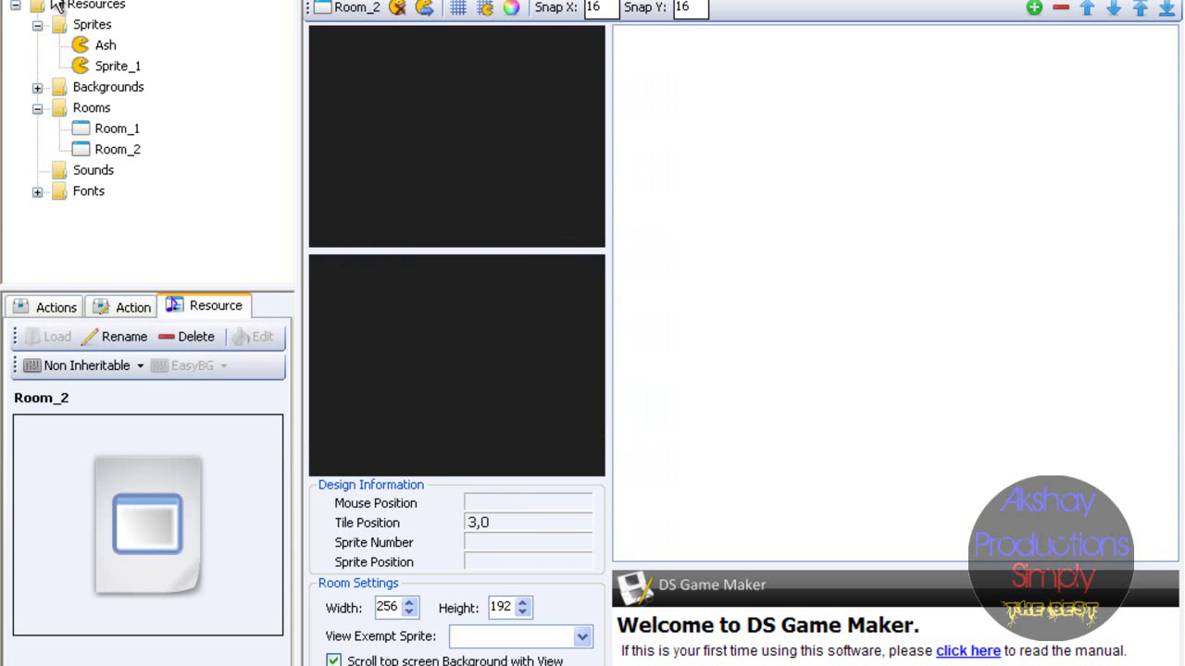
- Run Test Game to export and compile the project
key("alt+f")
key("Escape")
key("alt+f")
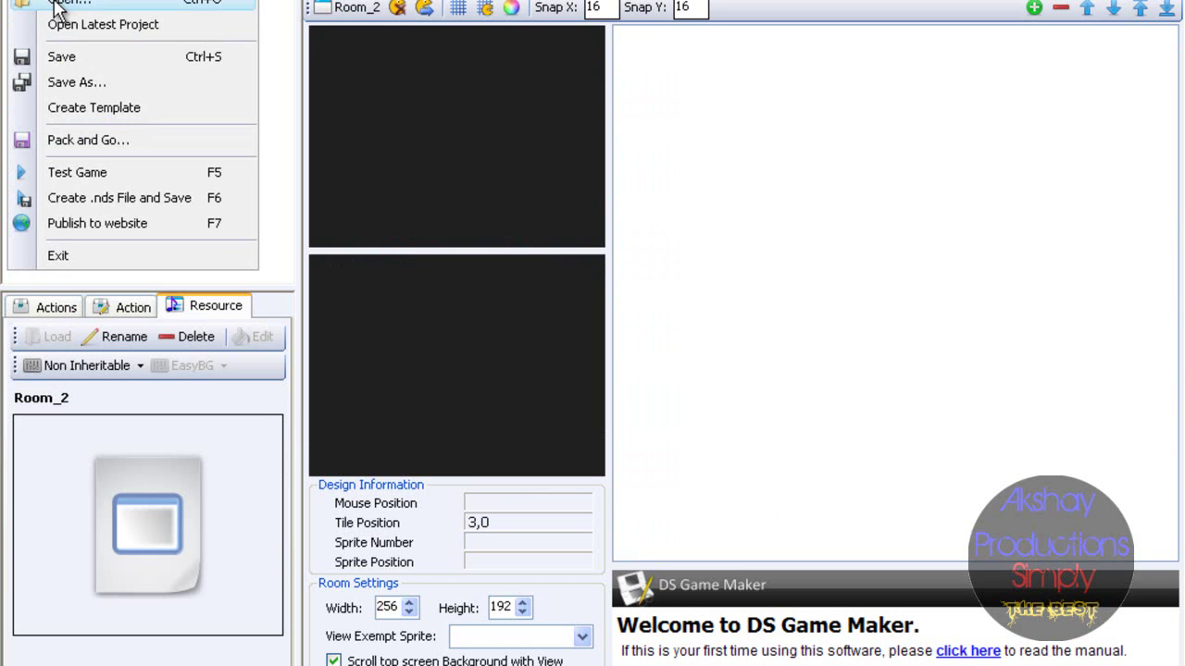
key("Escape")
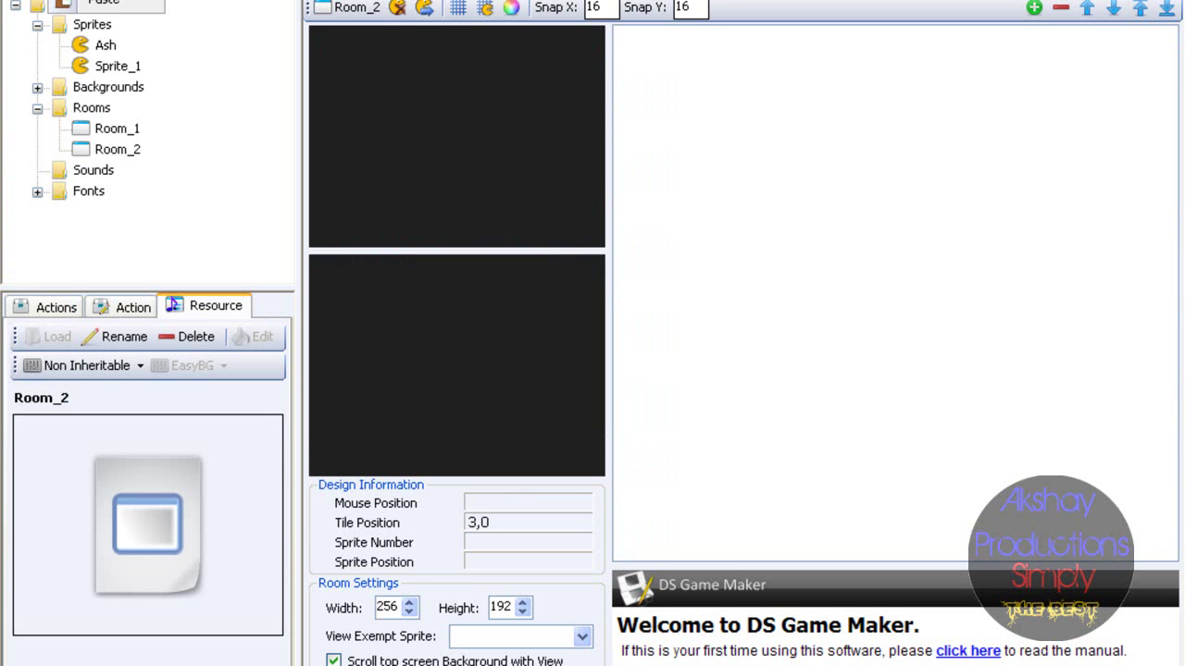
key("alt+f")
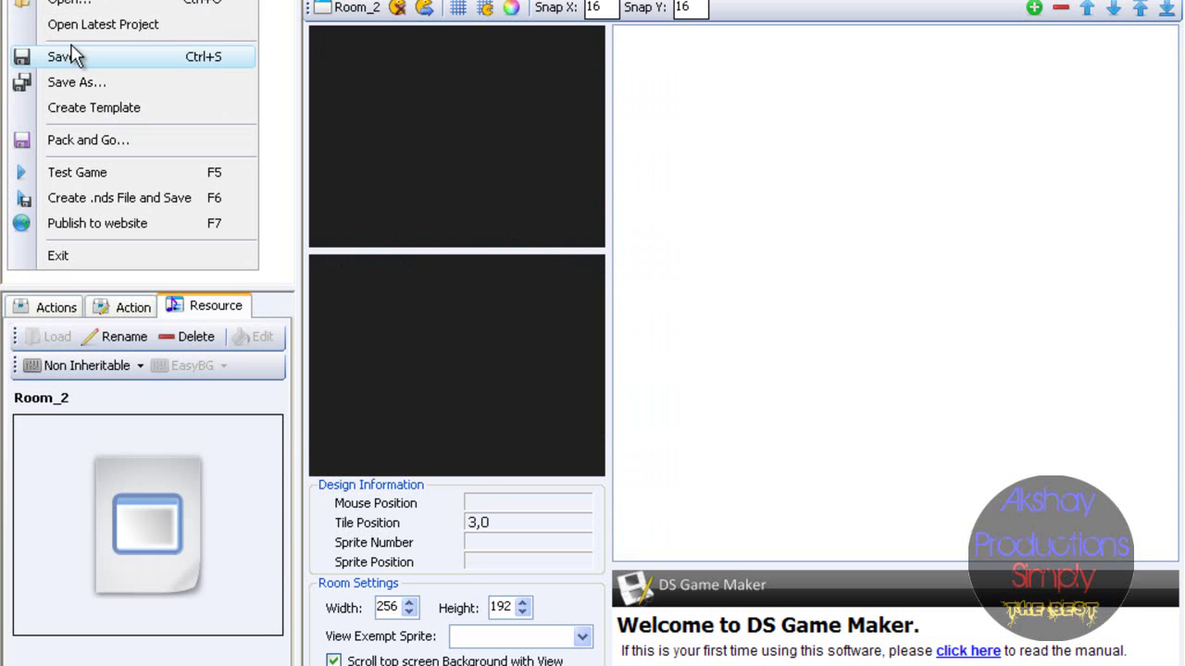
left_click(161, 170)
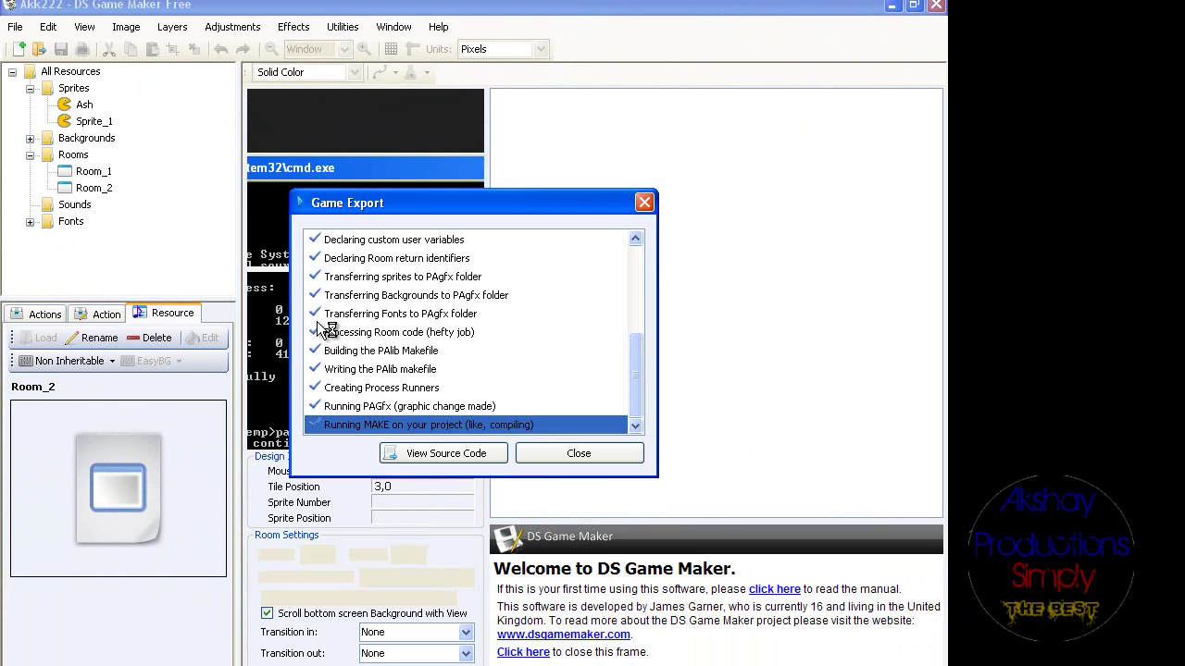
- Let the finished compile launch the game, reposition the emulator window over the export window, and continue past the splash screen
key("Return")
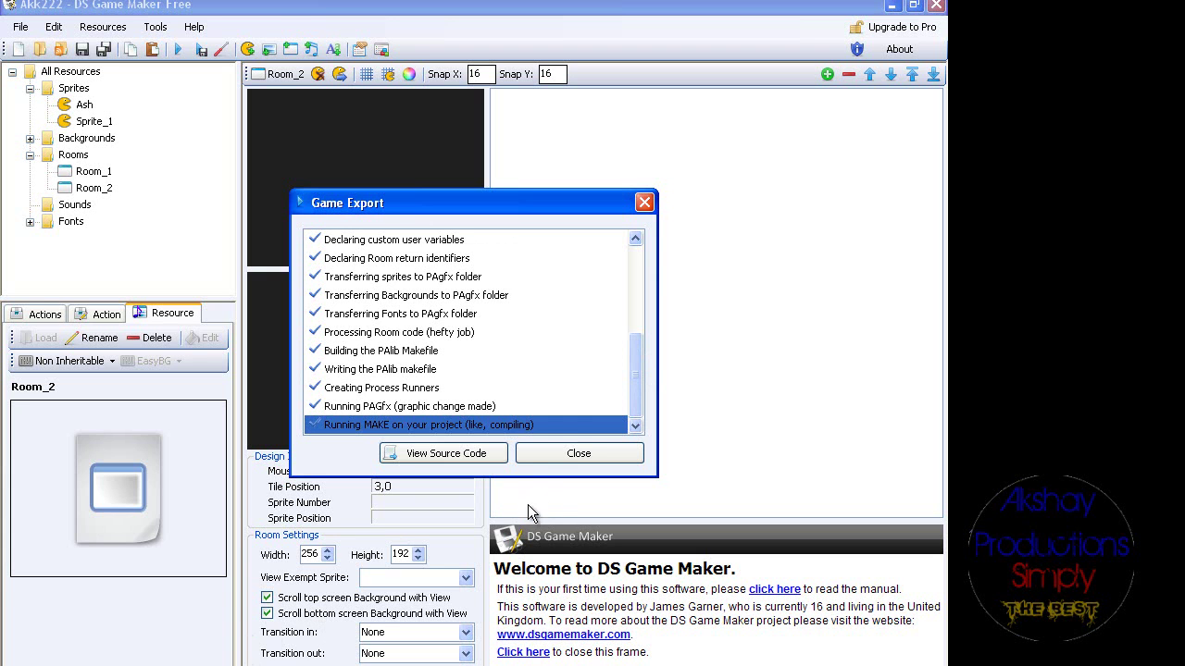
left_click_drag(162, 35, 316, 174)
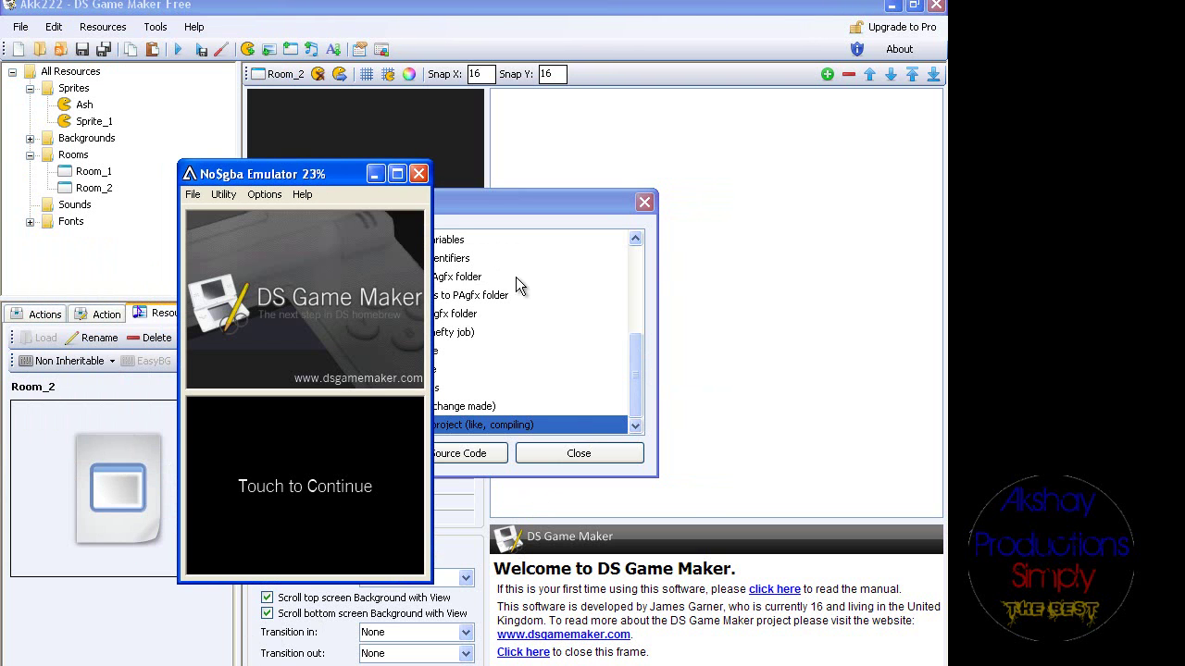
left_click_drag(322, 172, 431, 145)
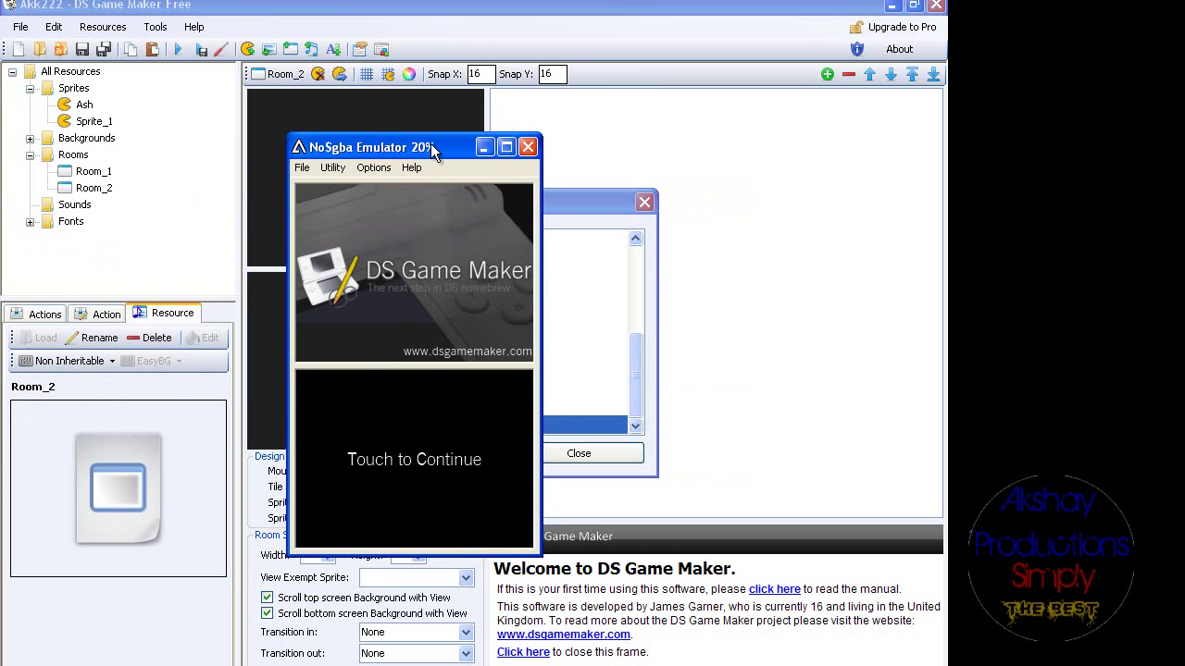
left_click(412, 441)
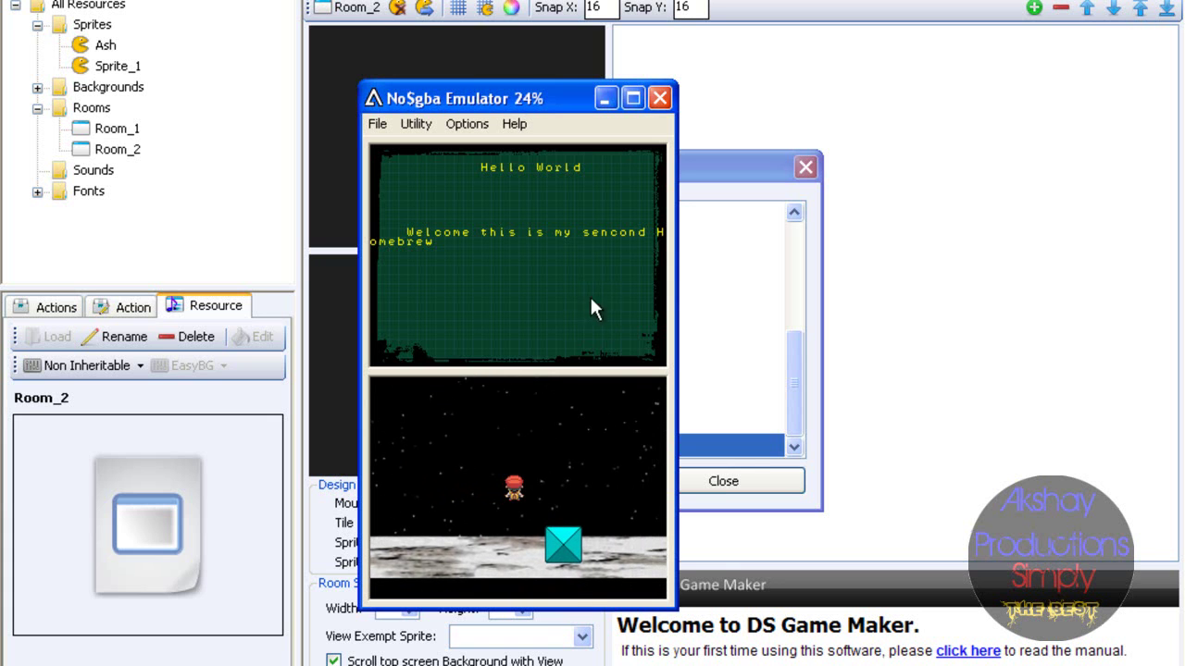
- Touch the cyan sprite in the running game to test the room switch, and close the emulator and Game Export windows
left_click(562, 551)
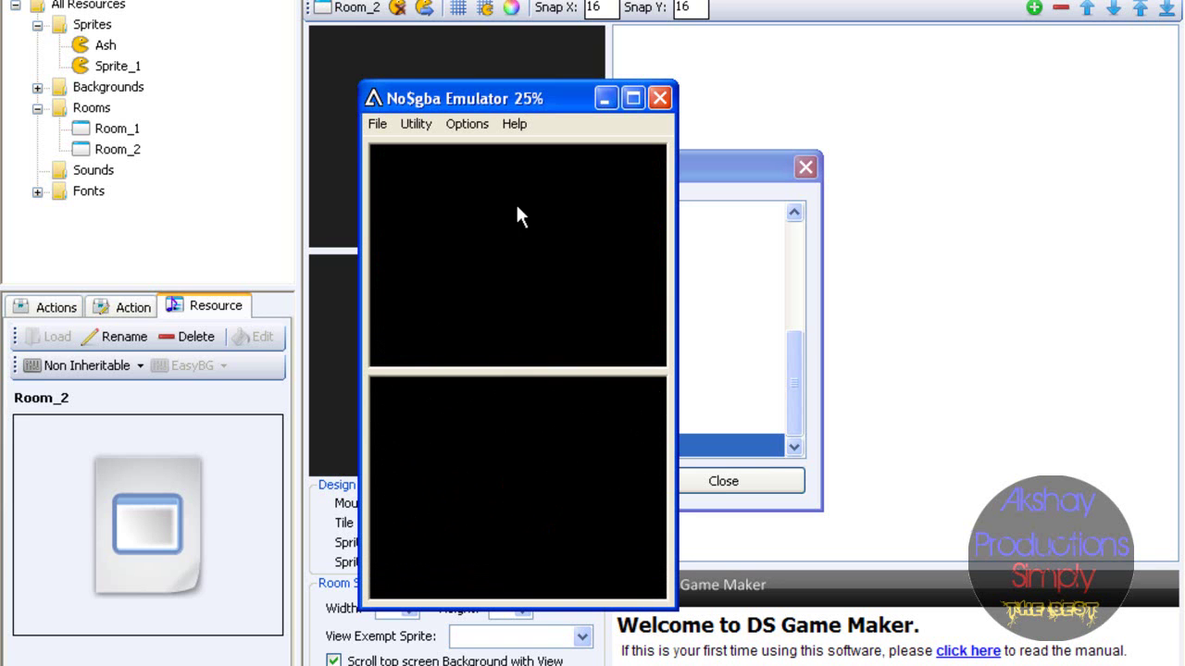
left_click(668, 98)
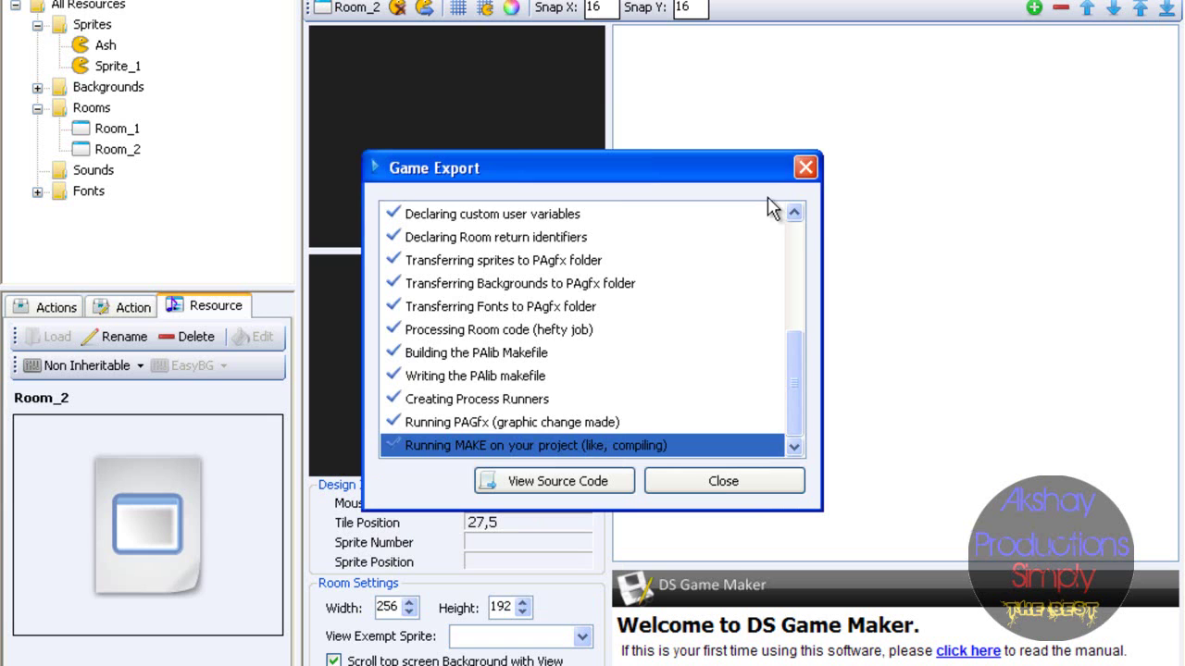
left_click(805, 168)
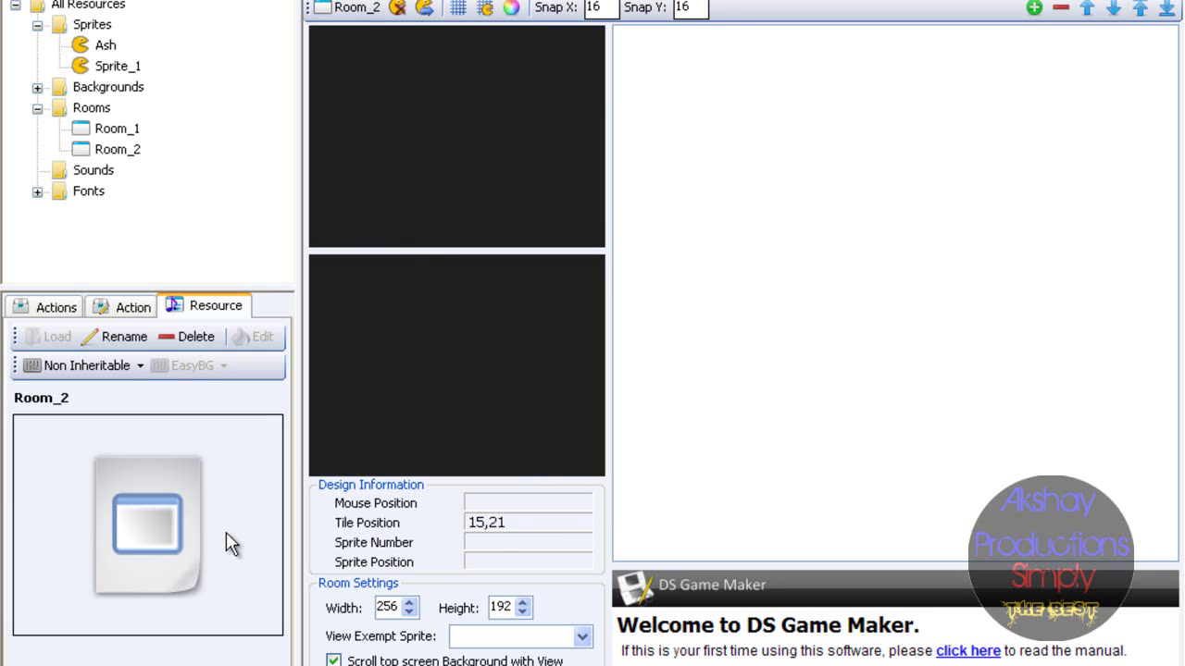
- Look through the available actions for Room_2 down to the Advanced category, and collapse that category
left_click(42, 307)
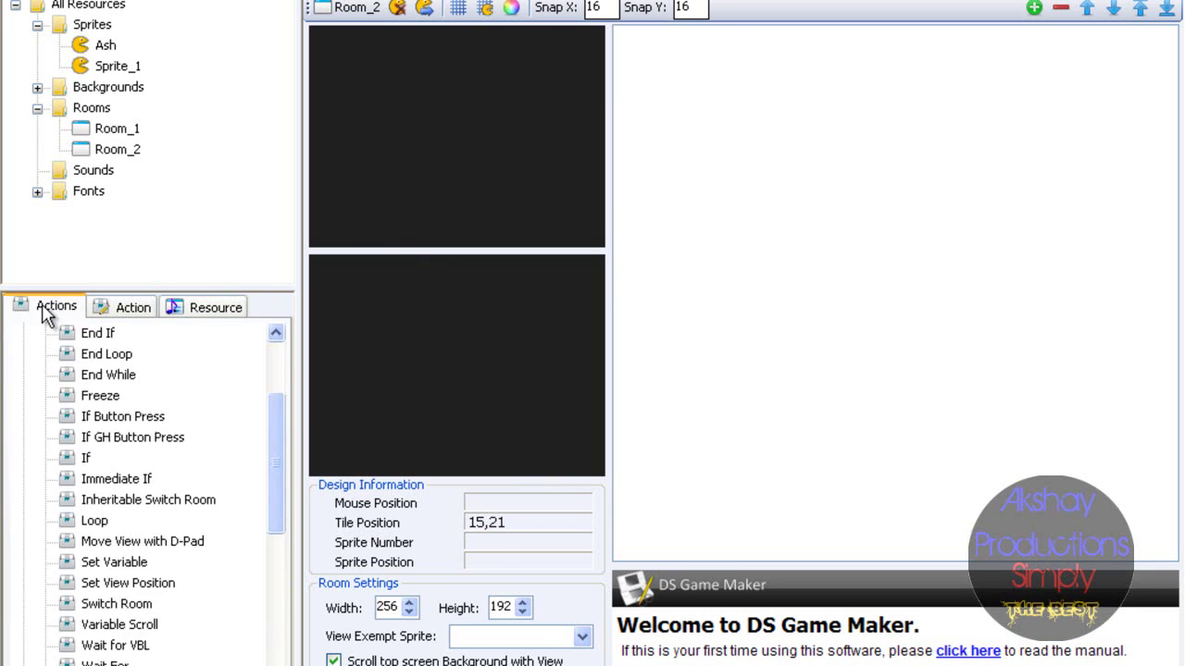
scroll(278, 474, "up", 1)
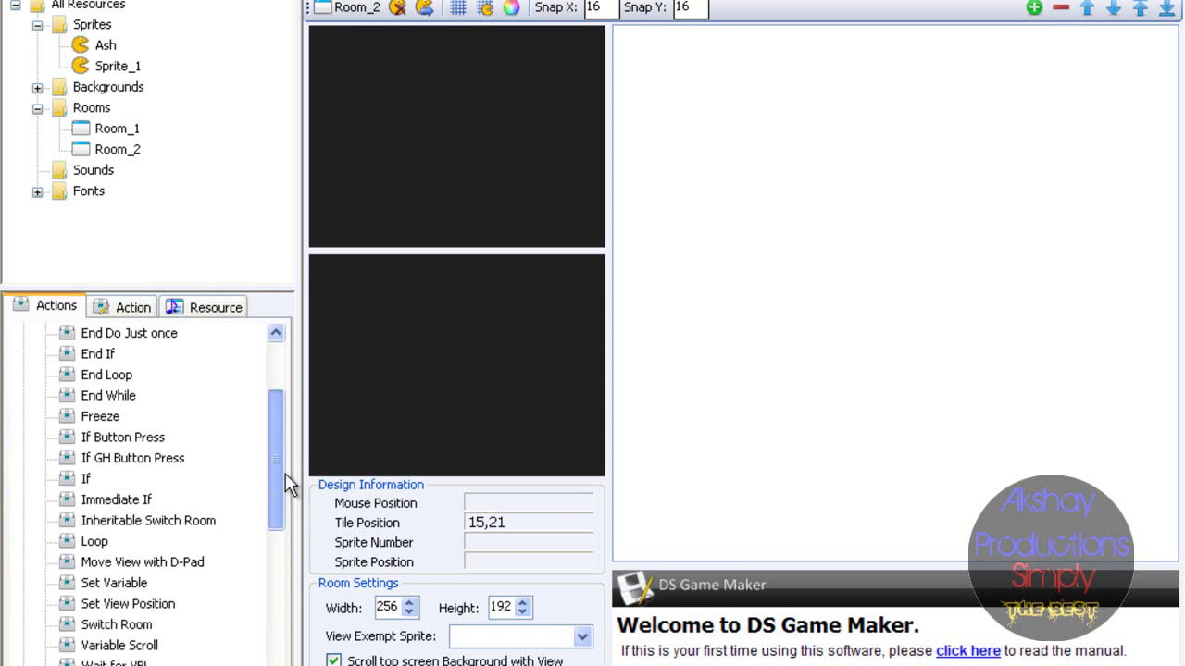
scroll(282, 482, "down", 2)
left_click_drag(286, 495, 255, 665)
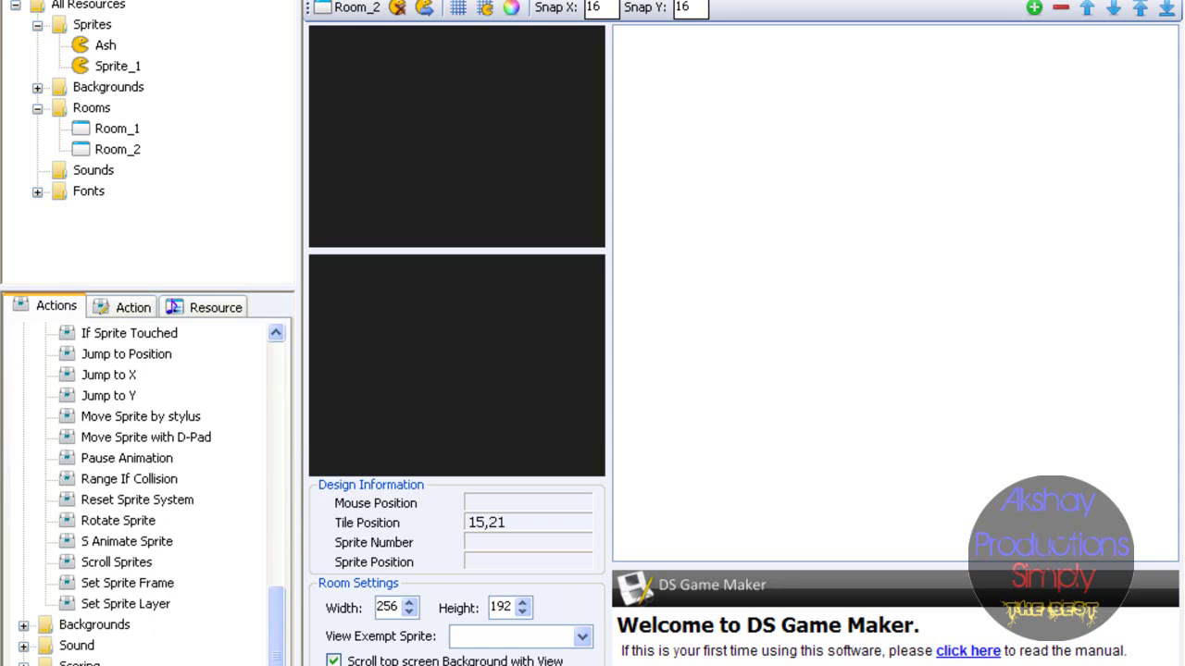
scroll(148, 495, "down", 5)
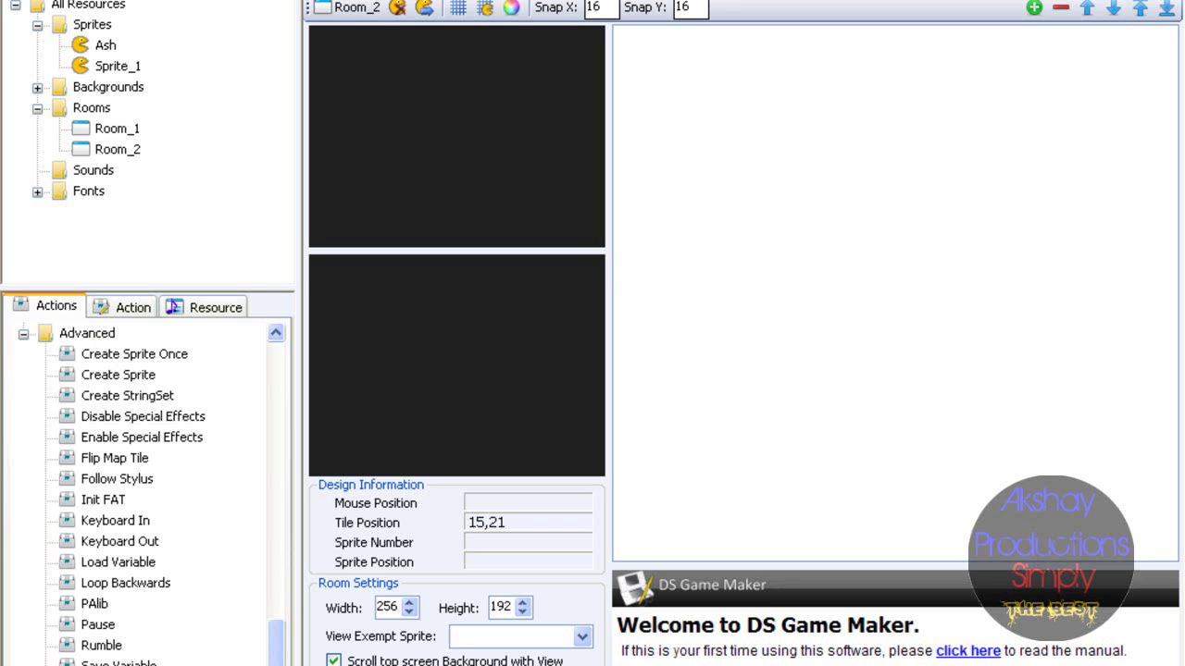
scroll(148, 495, "down", 1)
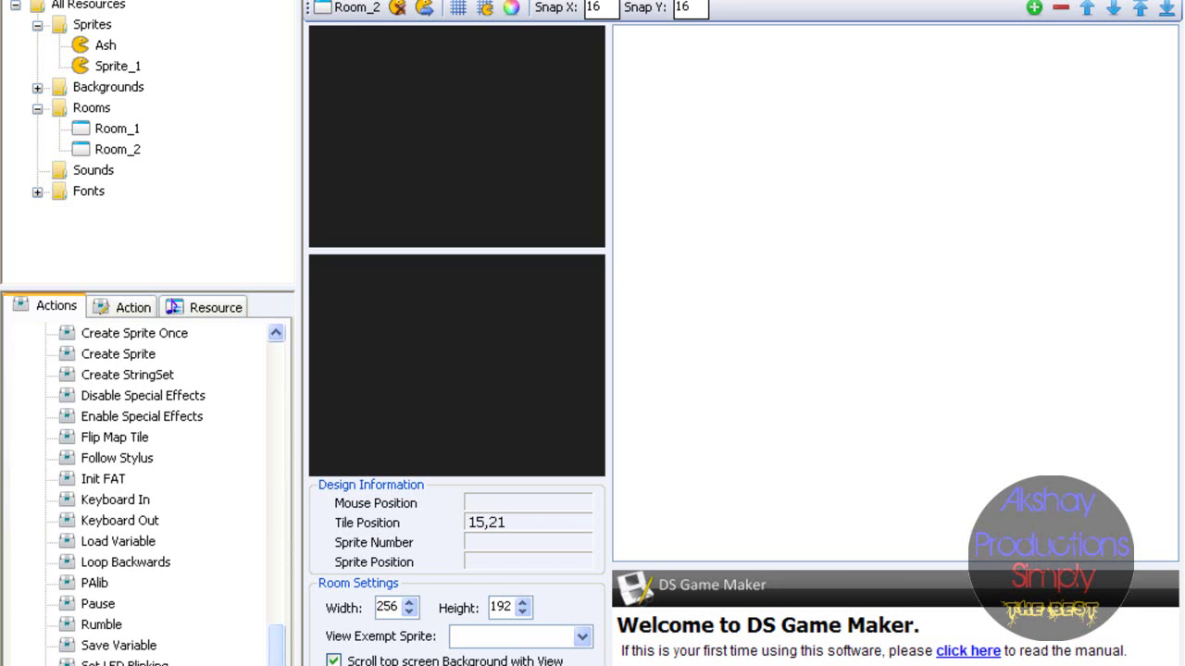
scroll(277, 624, "up", 2)
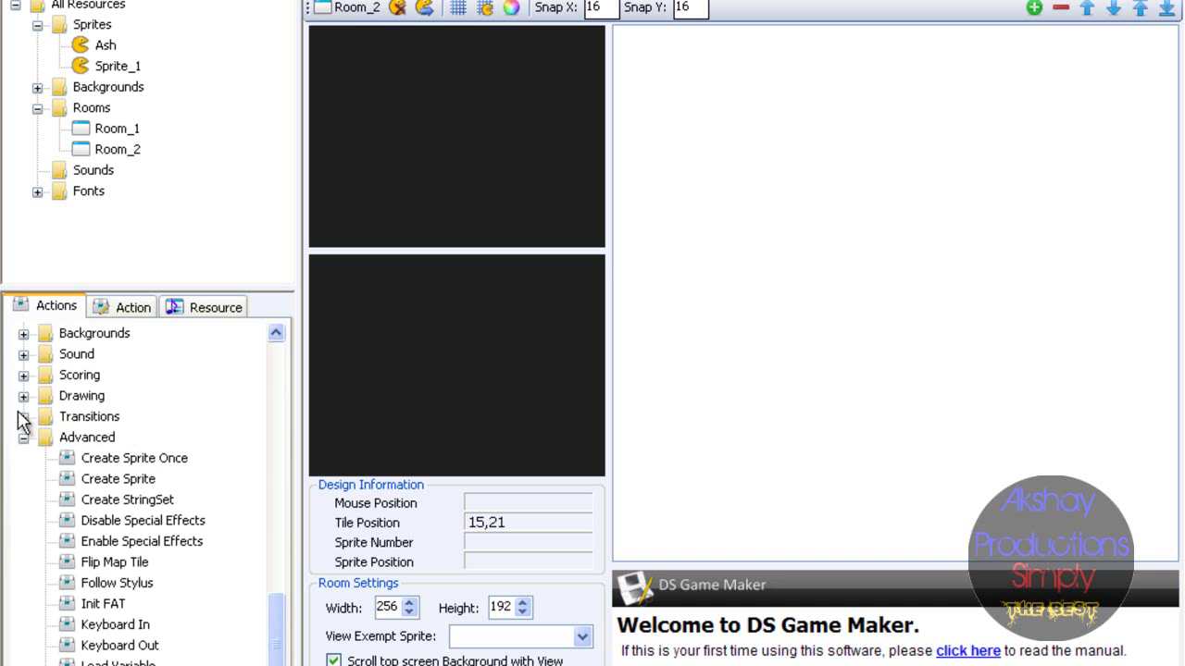
left_click(24, 438)
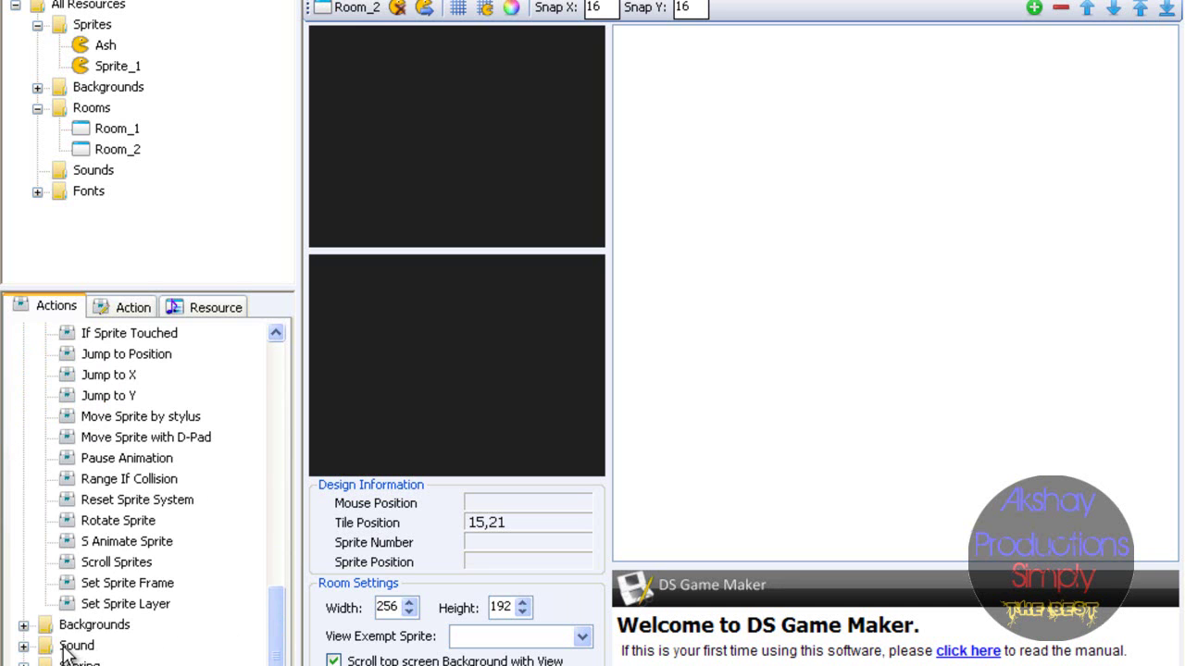
- Expand the Drawing category and look through its text and drawing actions
left_click(24, 333)
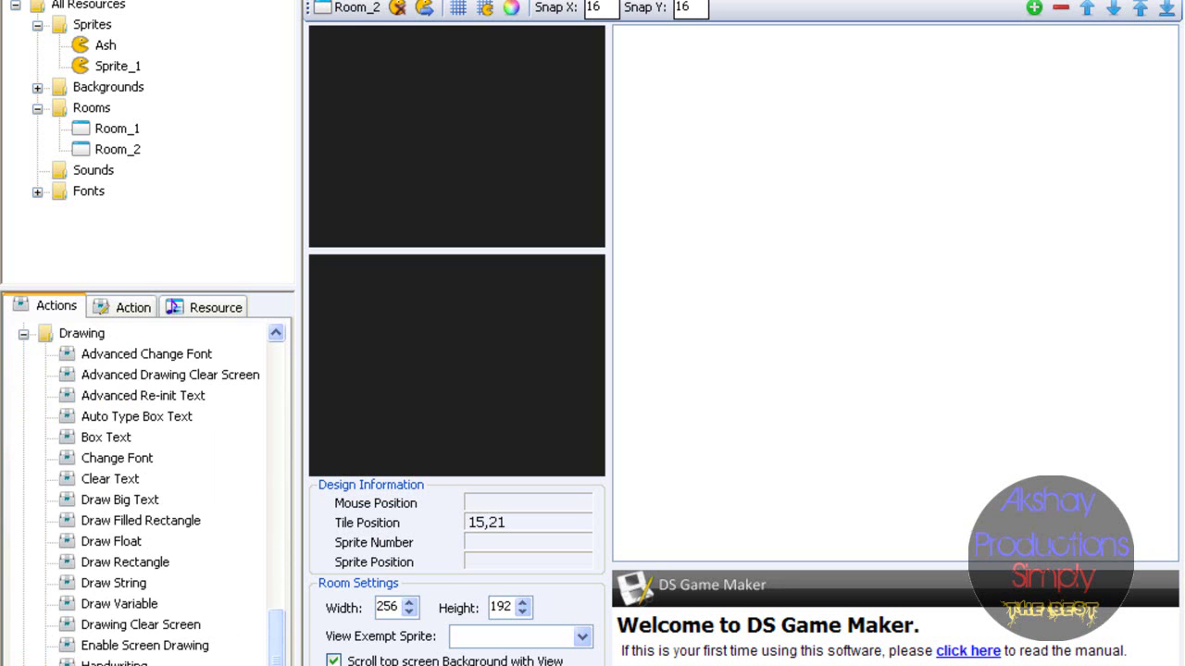
scroll(148, 490, "down", 1)
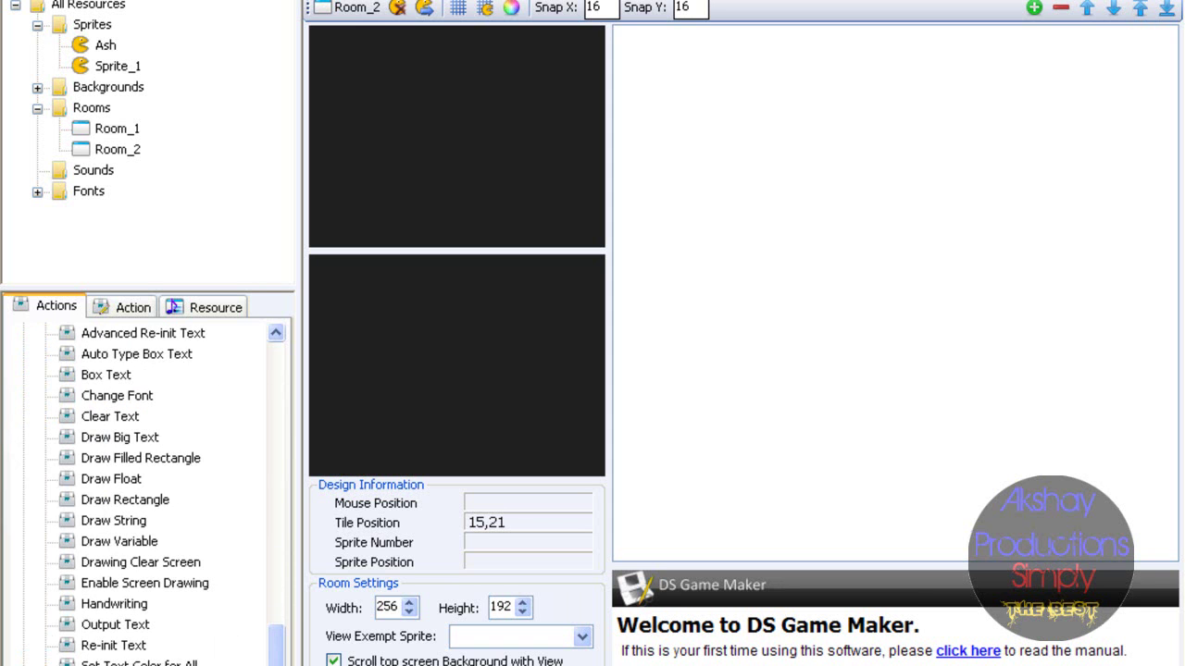
scroll(184, 496, "up", 1)
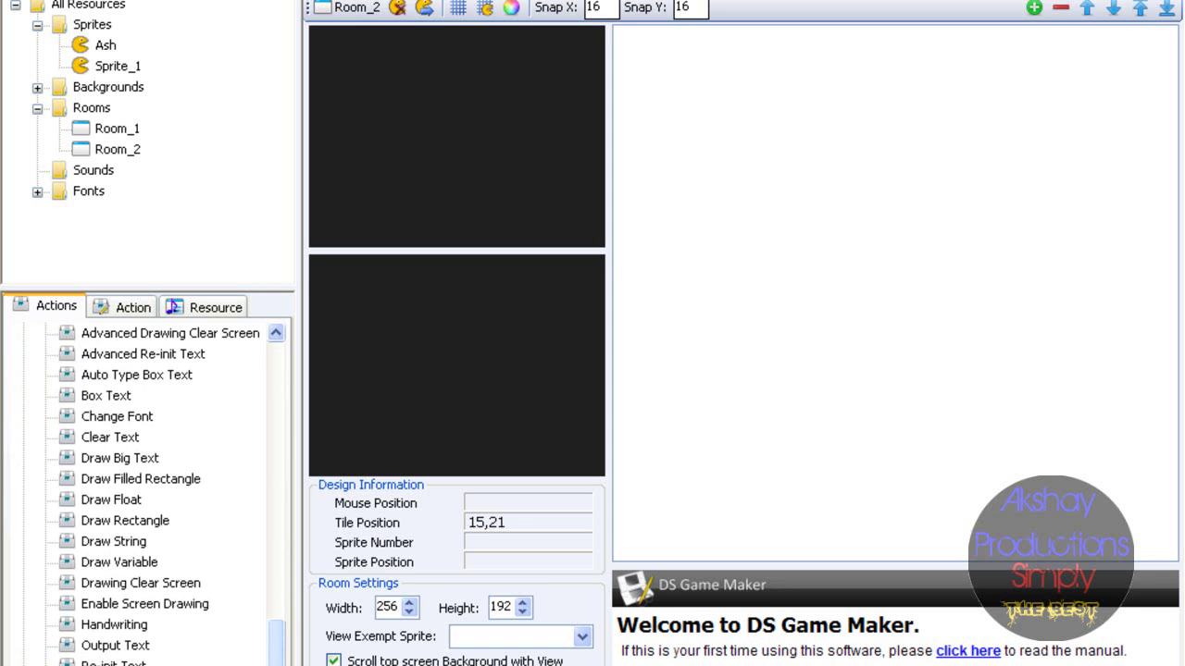
scroll(184, 496, "up", 4)
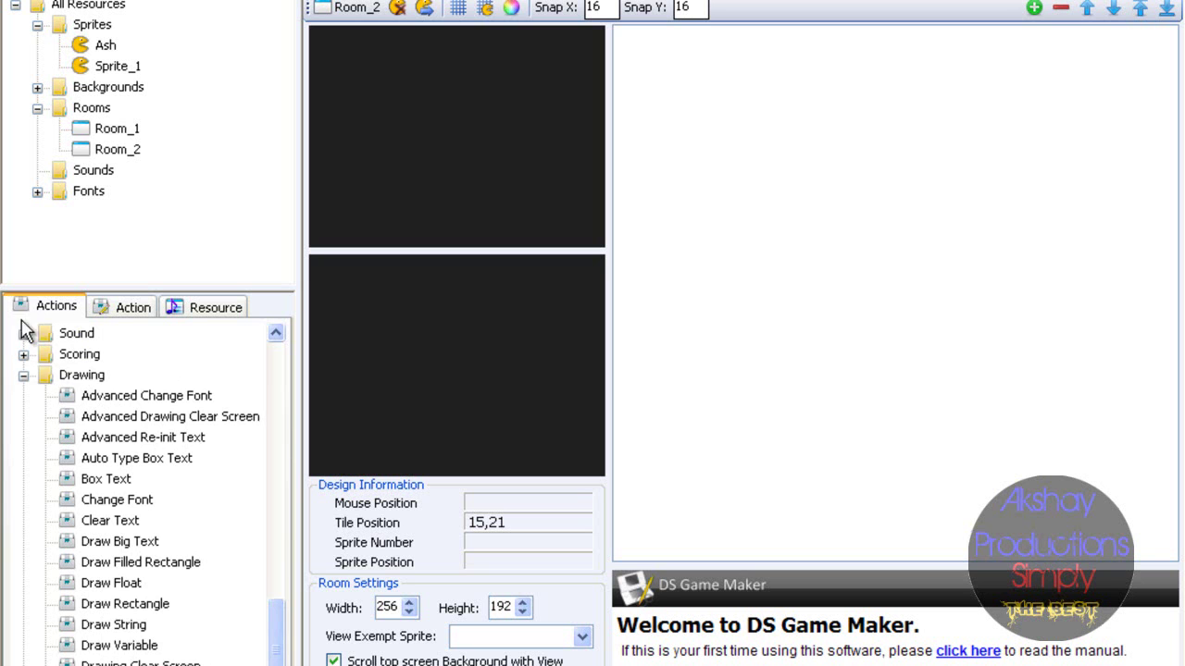